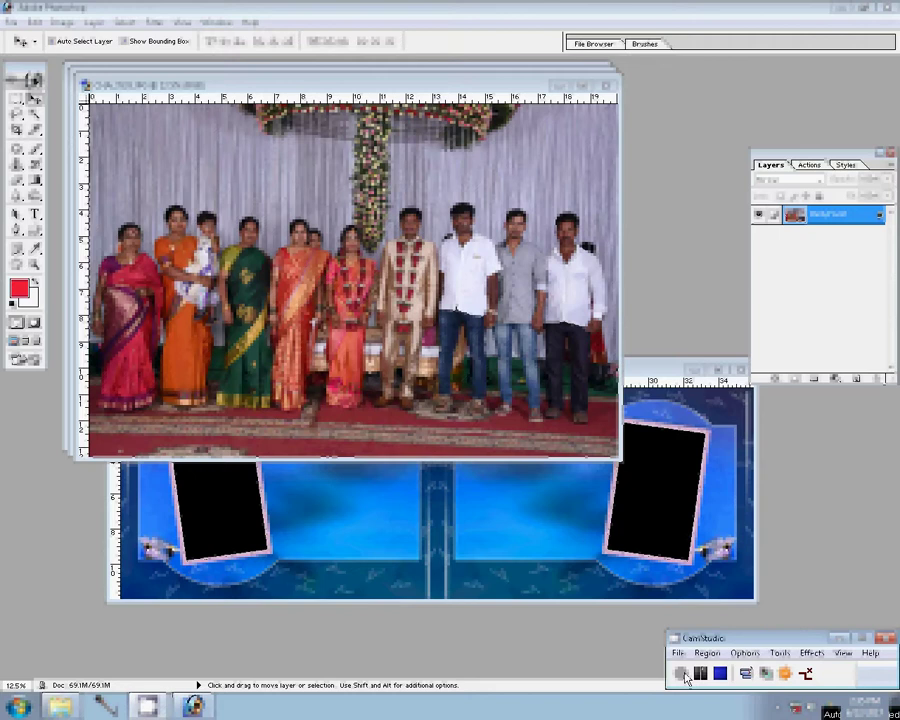
# Step: Resize the group photo via Image Size and run the Correction action on it
pyautogui.click(62, 22)
pyautogui.moveTo(97, 163)
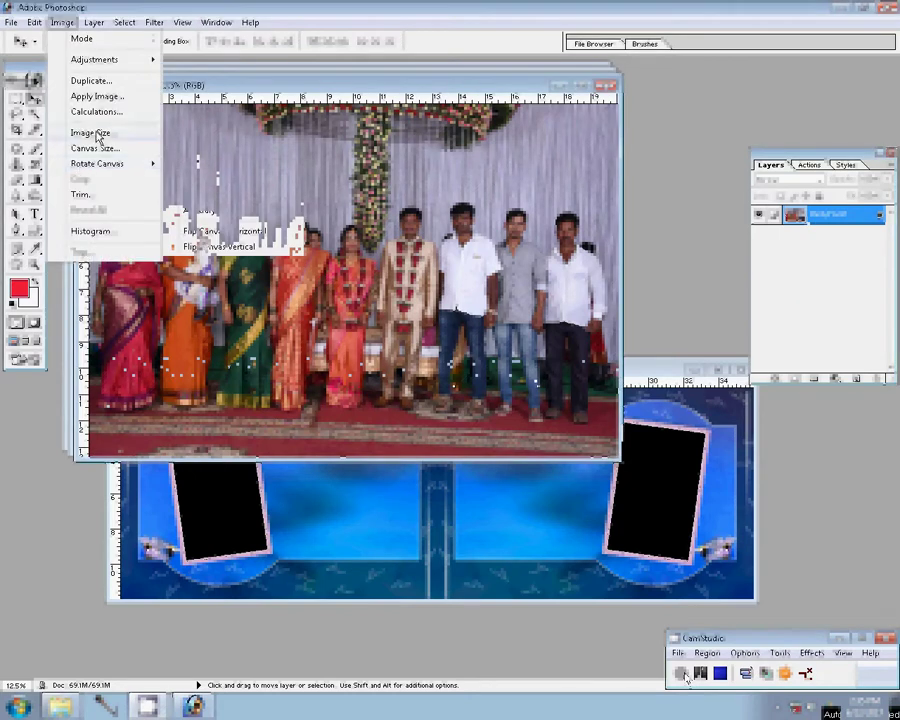
pyautogui.click(98, 134)
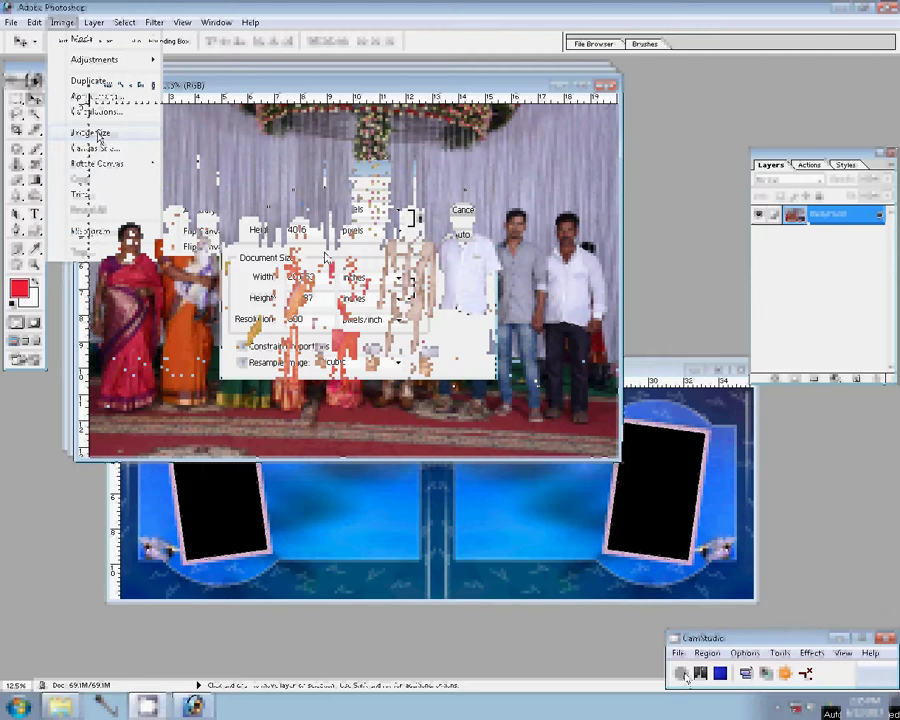
pyautogui.click(462, 190)
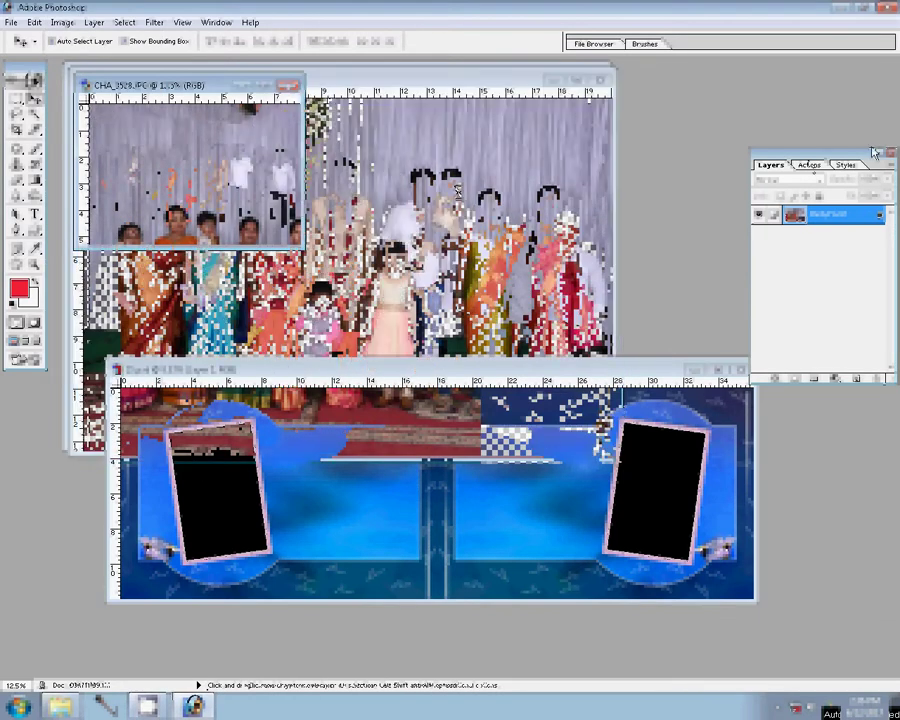
pyautogui.click(808, 164)
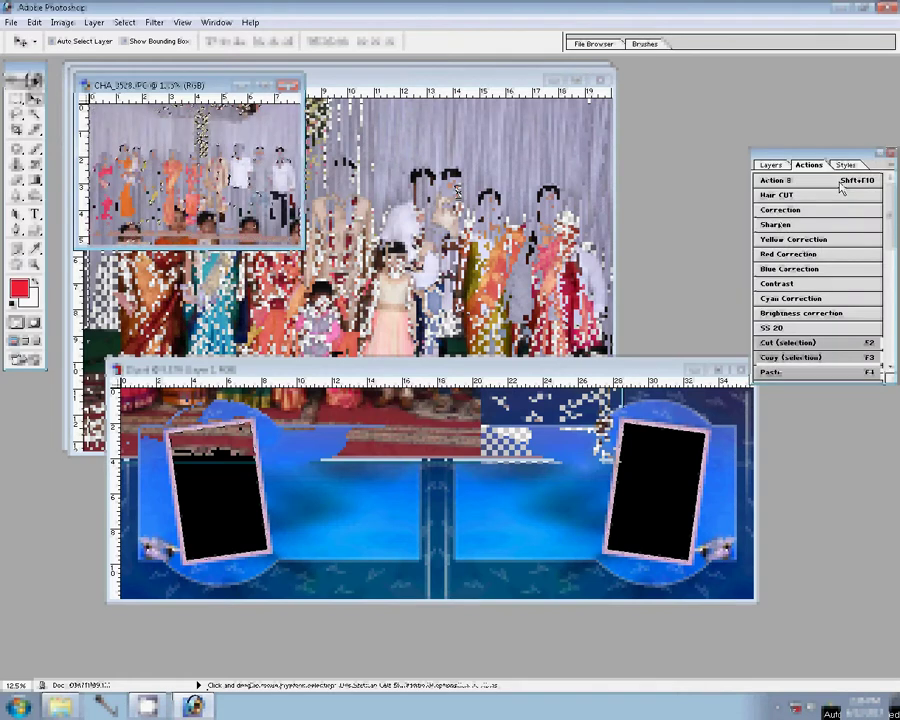
pyautogui.click(777, 211)
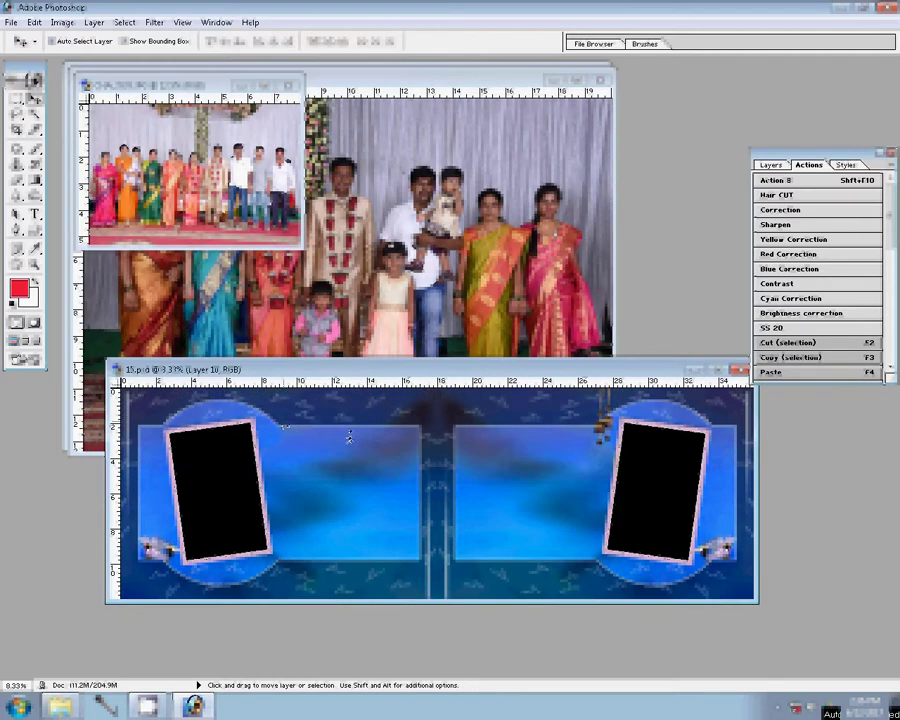
# Step: Paste the photo at the top left of 15.psd's left page, then close the source unsaved
pyautogui.press('F4')
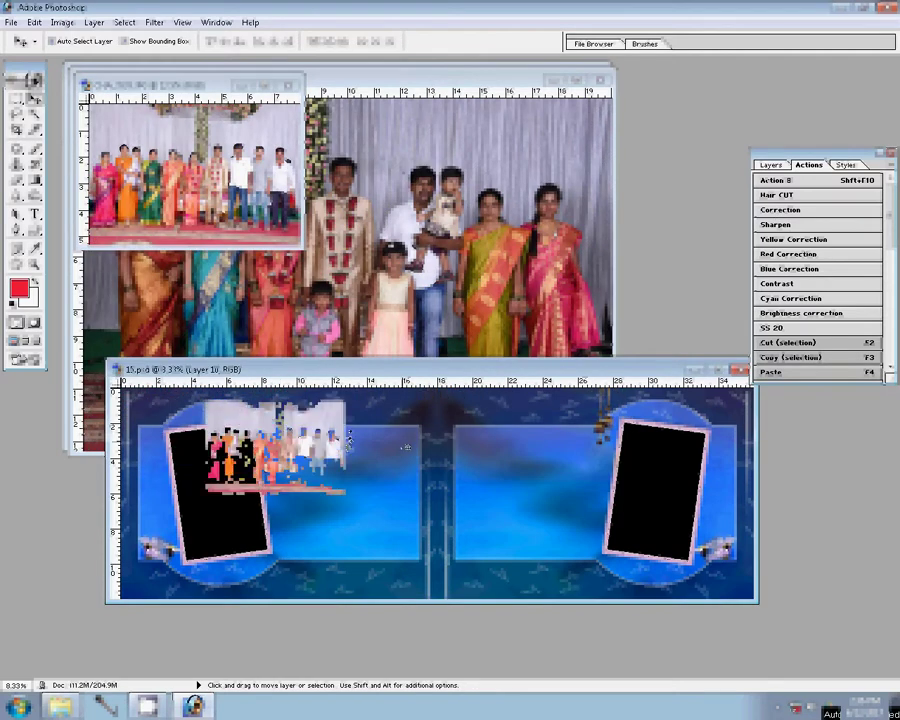
pyautogui.moveTo(348, 440); pyautogui.dragTo(272, 436)
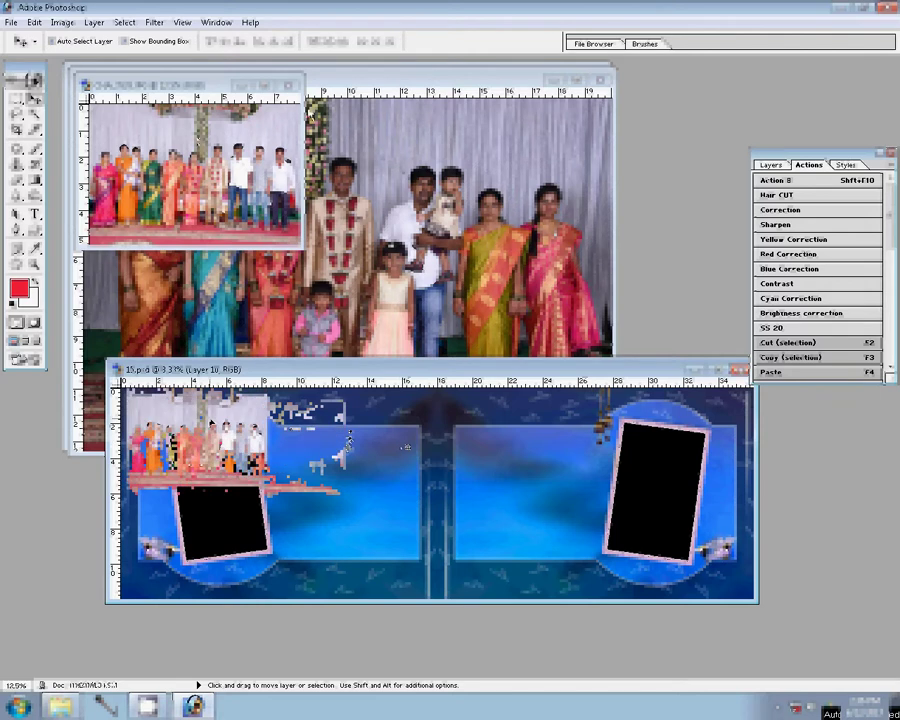
pyautogui.hotkey('ctrl', 'w')
pyautogui.click(388, 272)
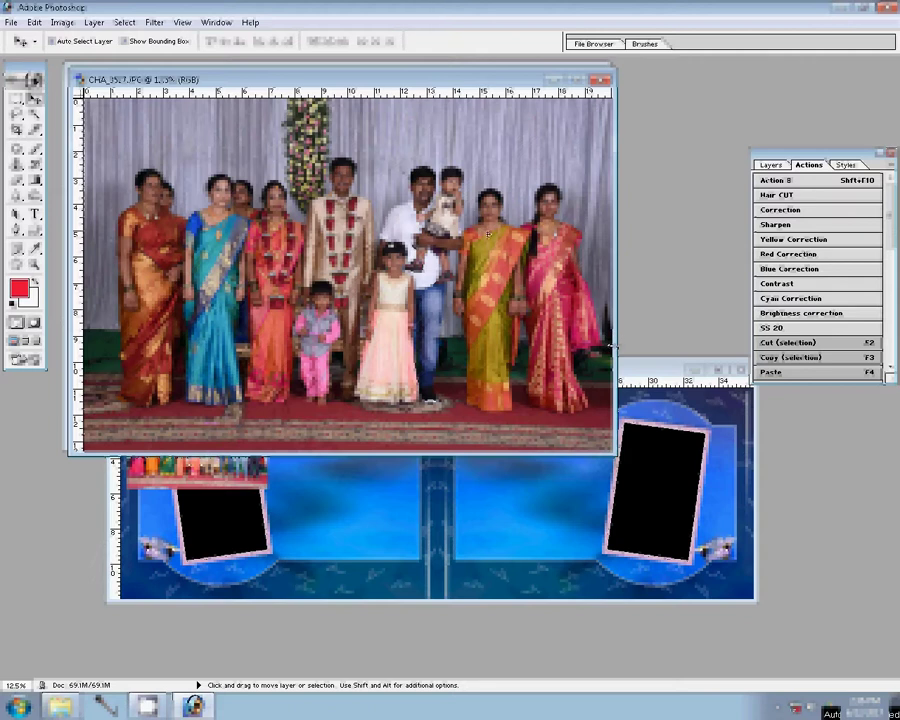
# Step: Resize the next group photo to width 72 and place it below the first photo
pyautogui.hotkey('ctrl', 'alt', 'i')
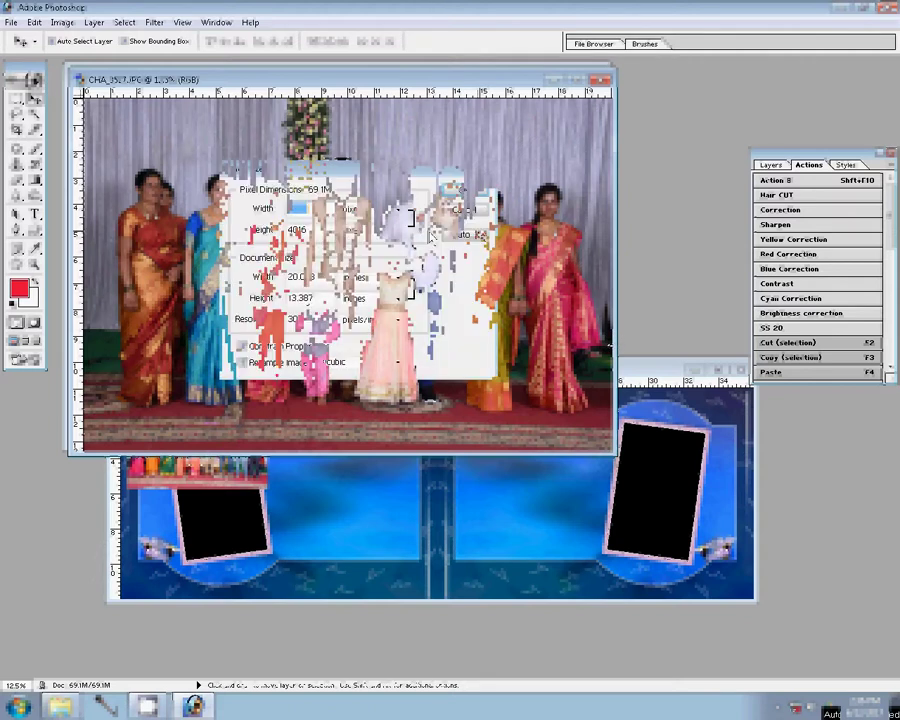
pyautogui.doubleClick(322, 278)
pyautogui.write('72')
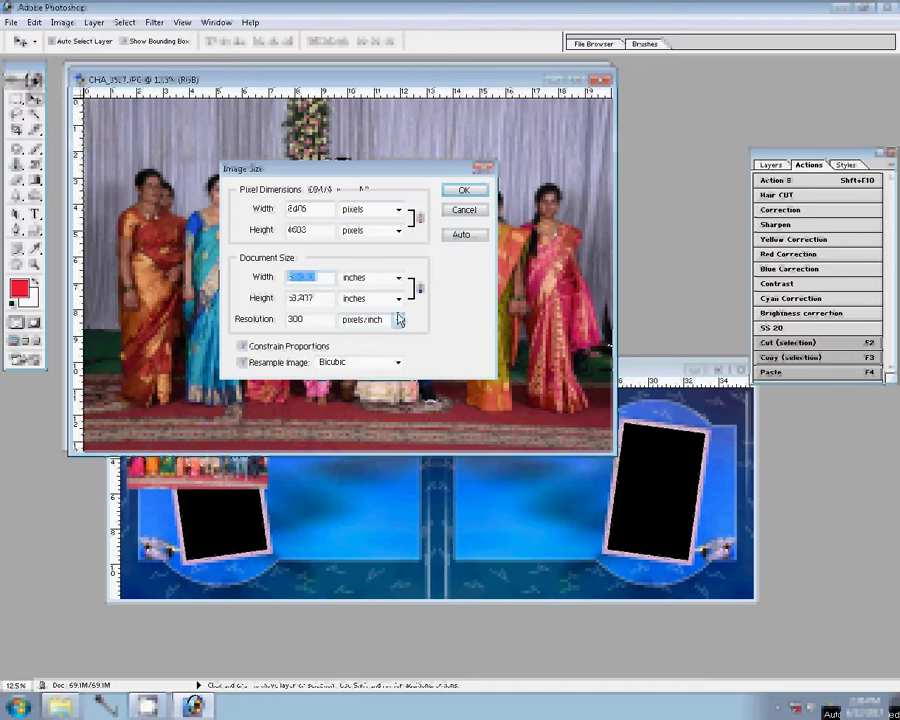
pyautogui.click(463, 190)
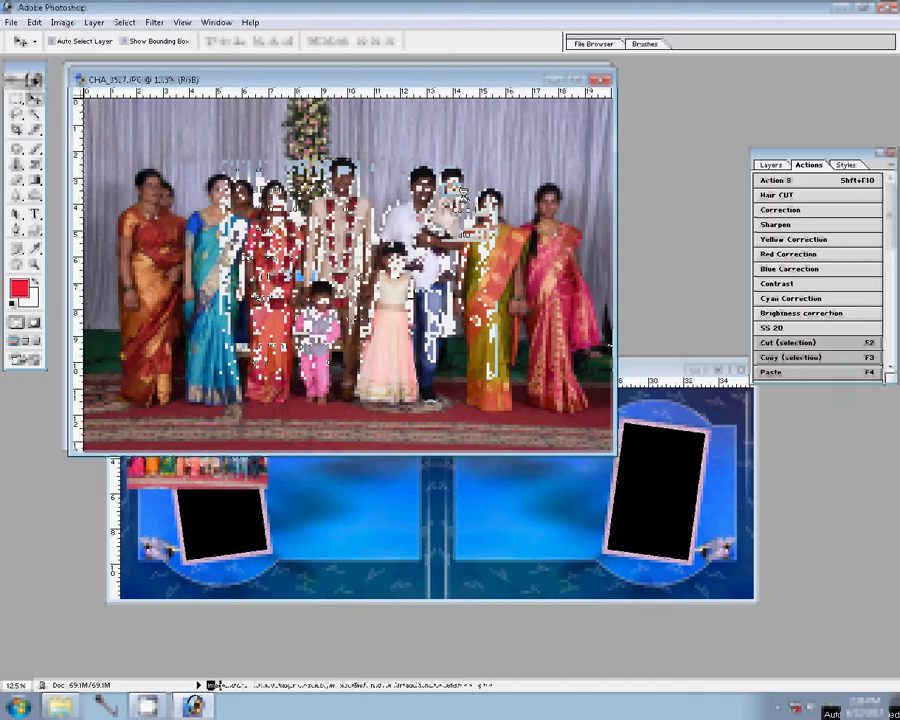
pyautogui.hotkey('shift', 'F10')
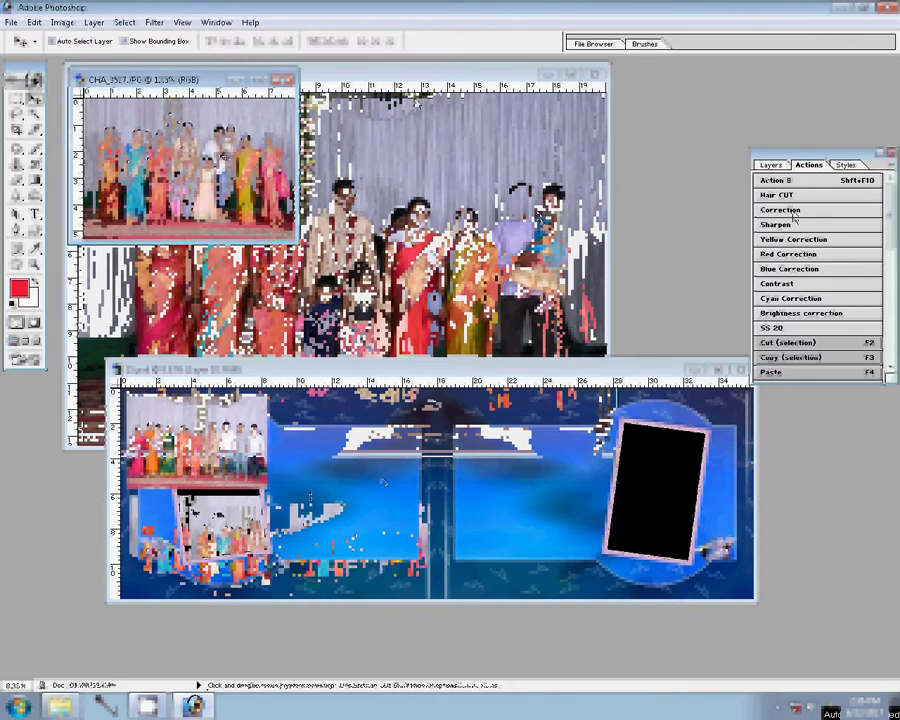
pyautogui.moveTo(188, 513); pyautogui.dragTo(192, 525)
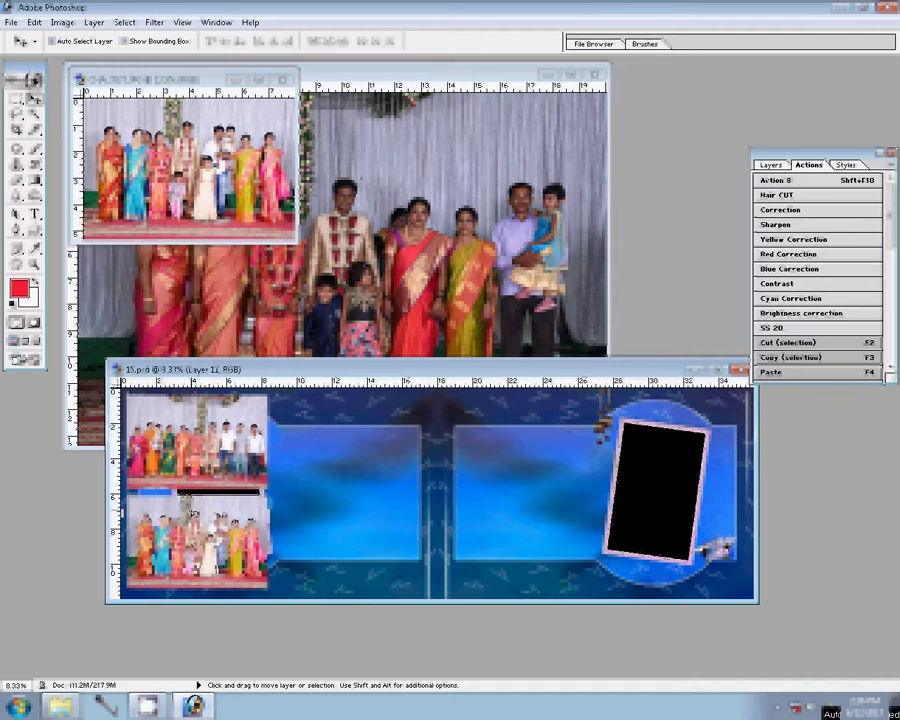
# Step: Close the previous source photo without saving it
pyautogui.click(243, 152)
pyautogui.hotkey('ctrl', 'w')
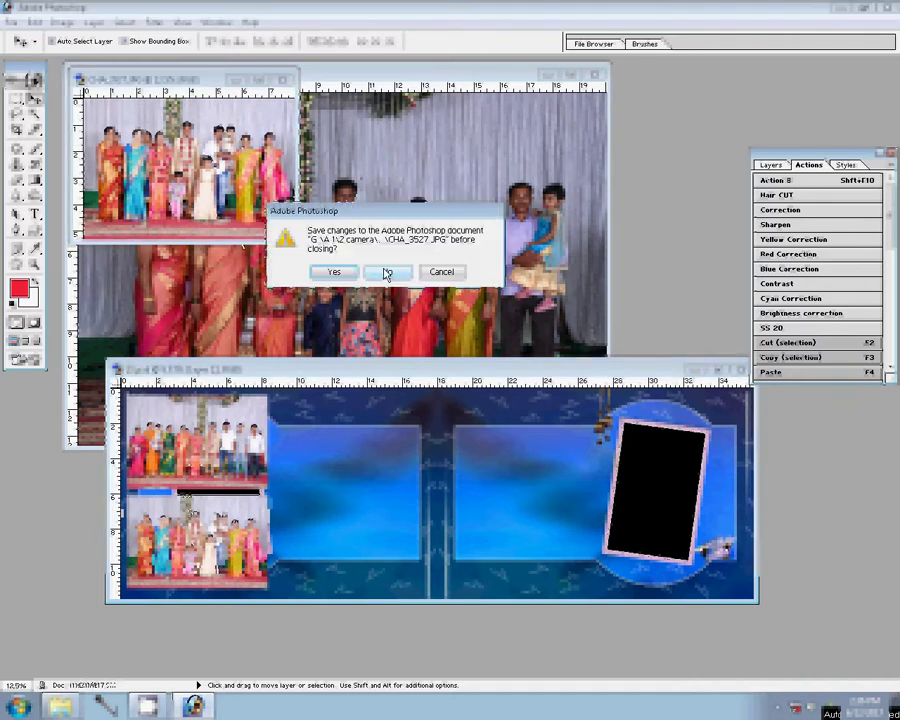
pyautogui.press('n')
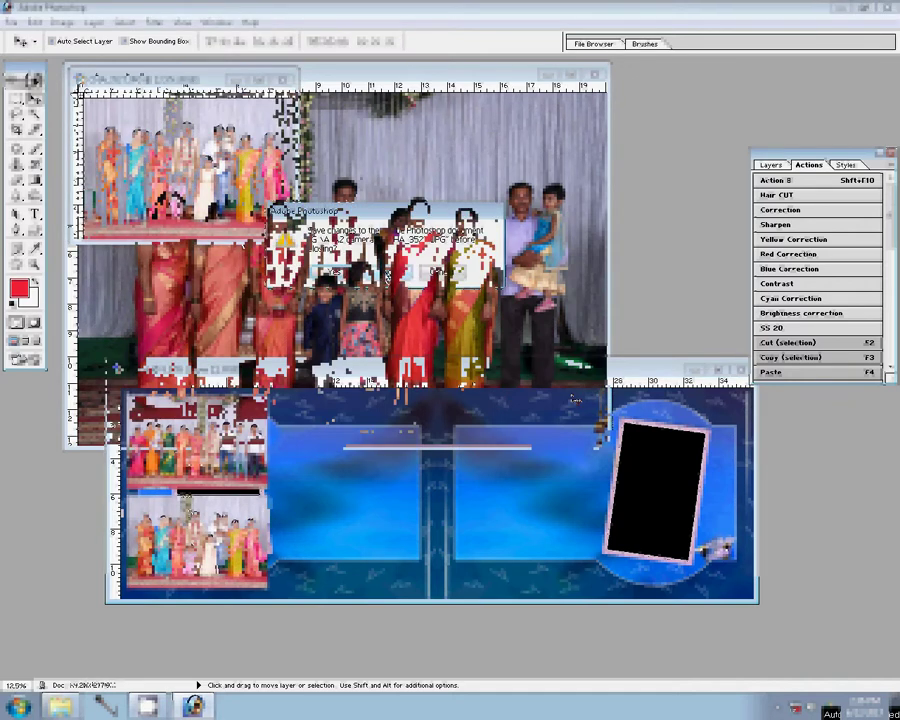
# Step: Resize CHA_3542 to 8 inches wide, position it beside the others, and close its source
pyautogui.hotkey('ctrl', 'alt', 'i')
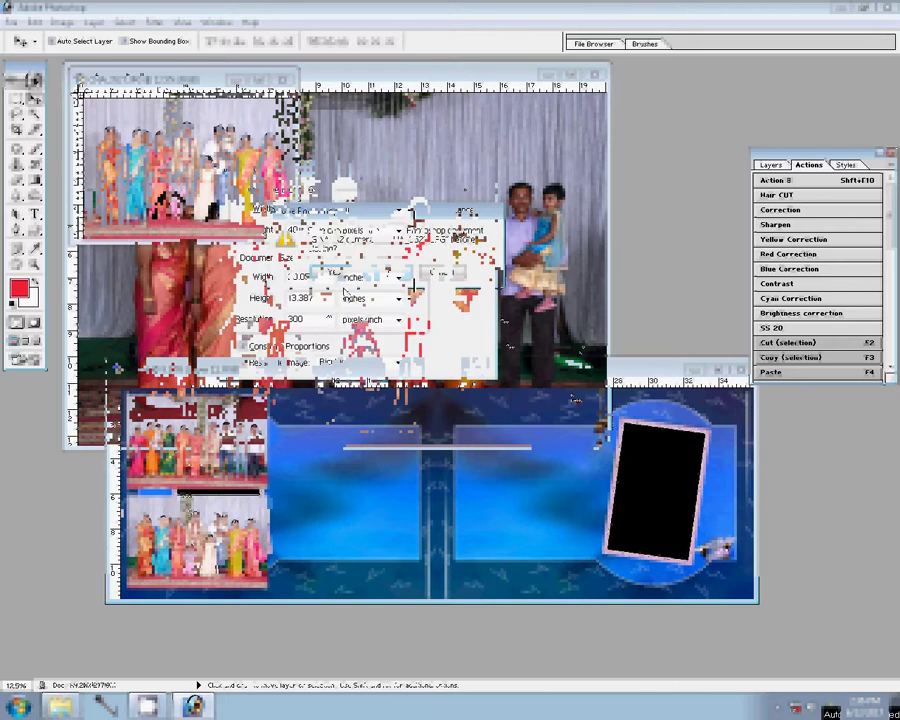
pyautogui.write('8')
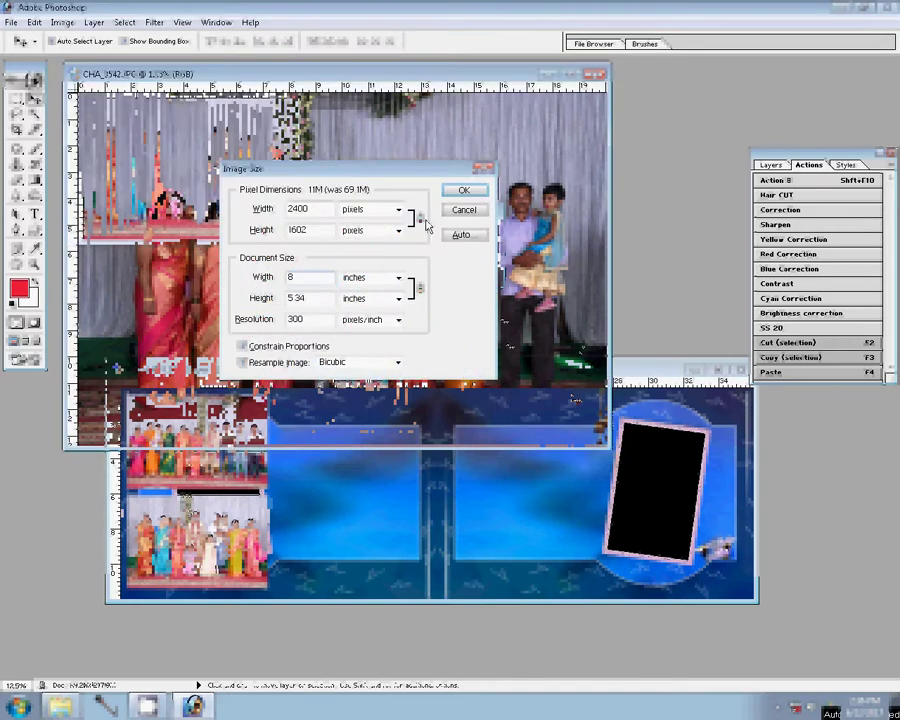
pyautogui.click(456, 195)
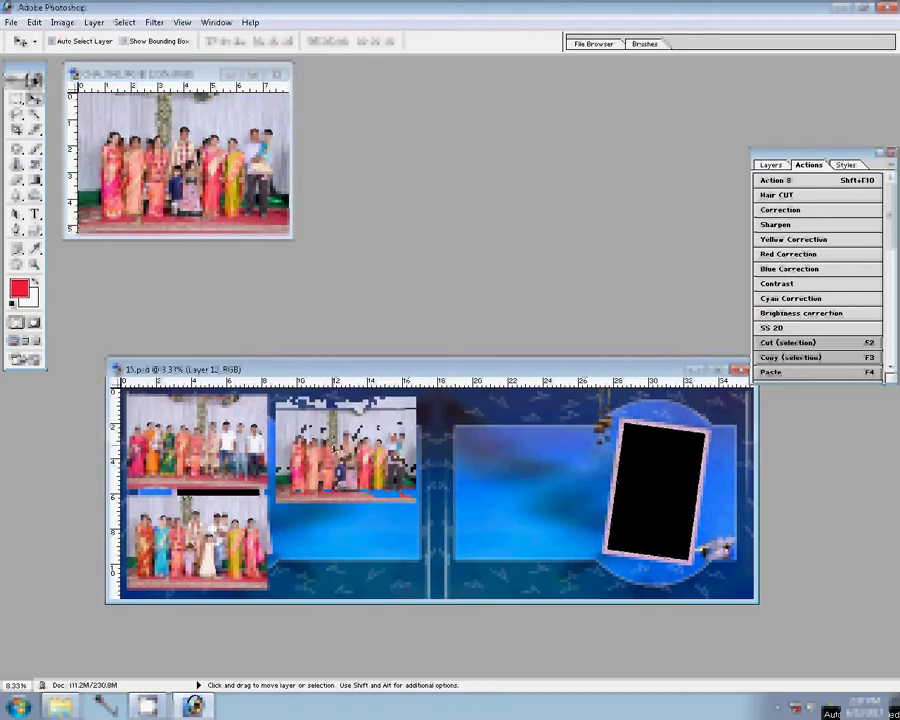
pyautogui.moveTo(333, 446); pyautogui.dragTo(333, 438)
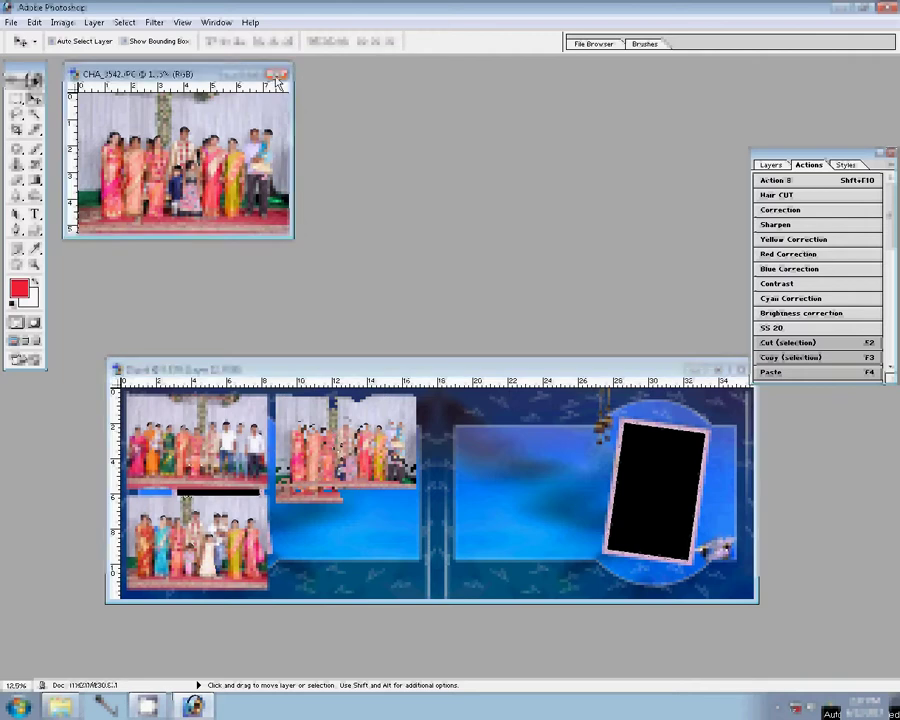
pyautogui.hotkey('ctrl', 'w')
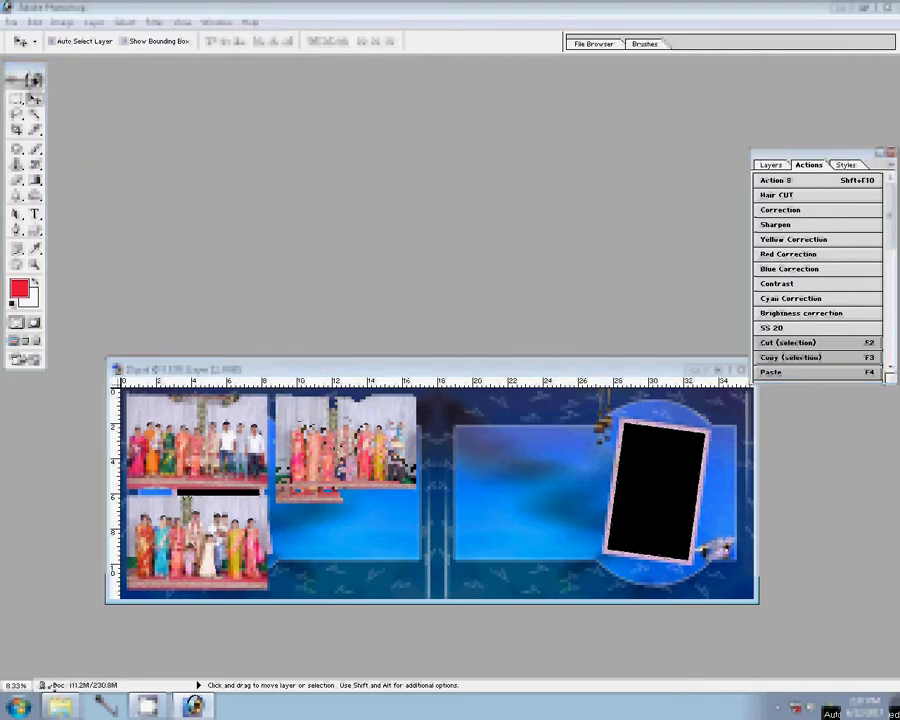
# Step: Move the already-used photo files in 106ND750 into the Delete folder
pyautogui.click(58, 706)
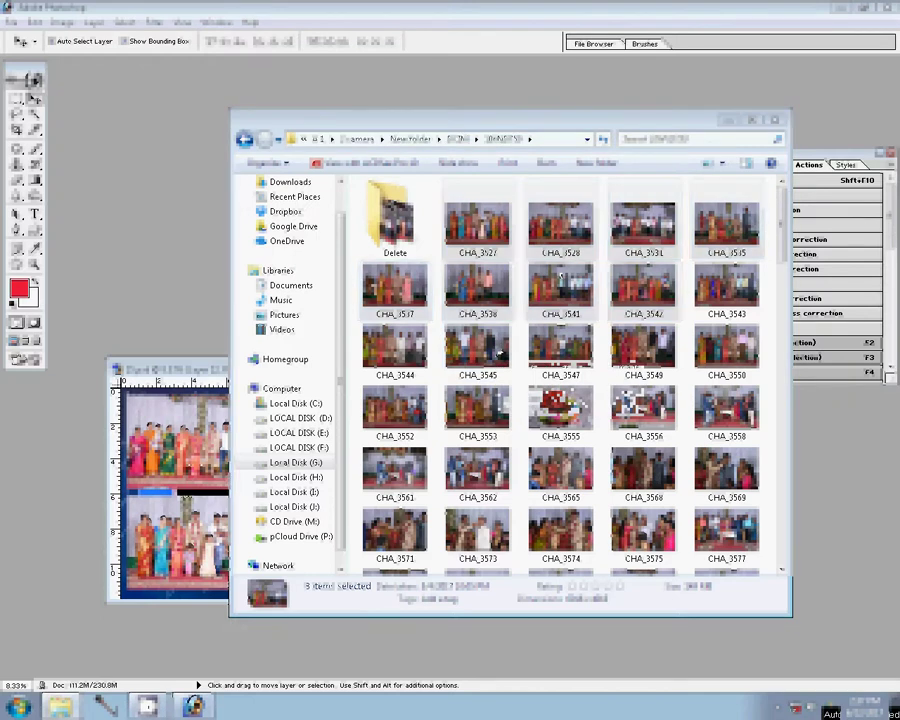
pyautogui.moveTo(147, 706)
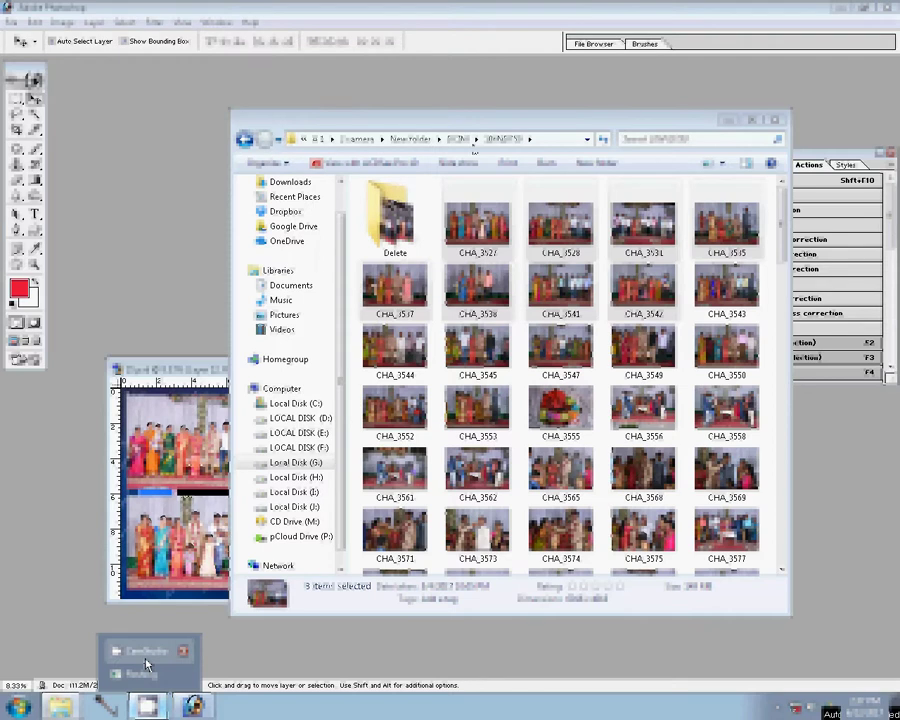
pyautogui.click(147, 663)
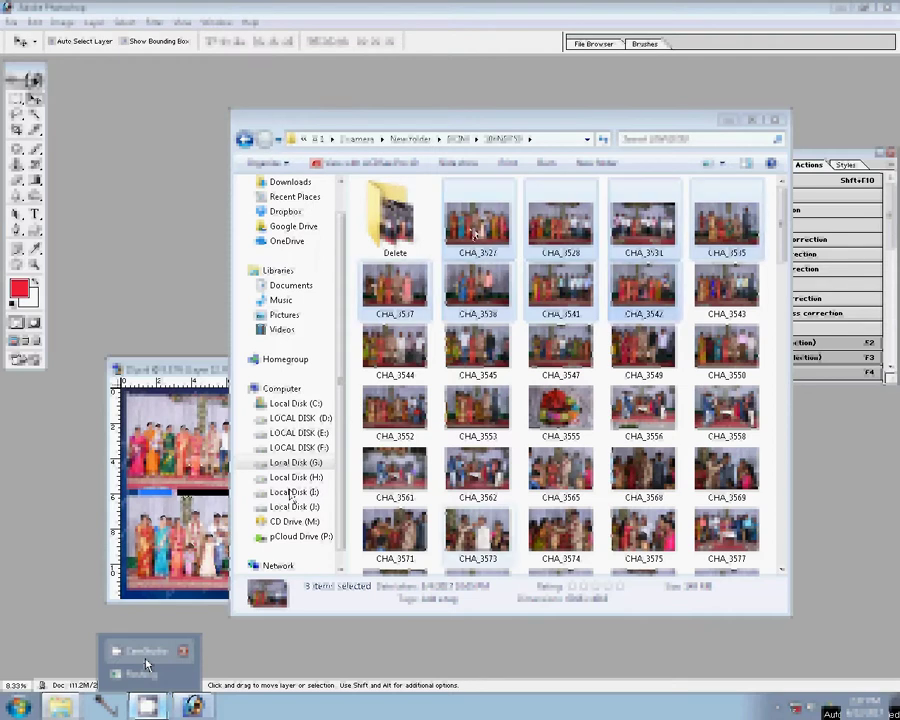
pyautogui.moveTo(465, 232); pyautogui.dragTo(397, 242)
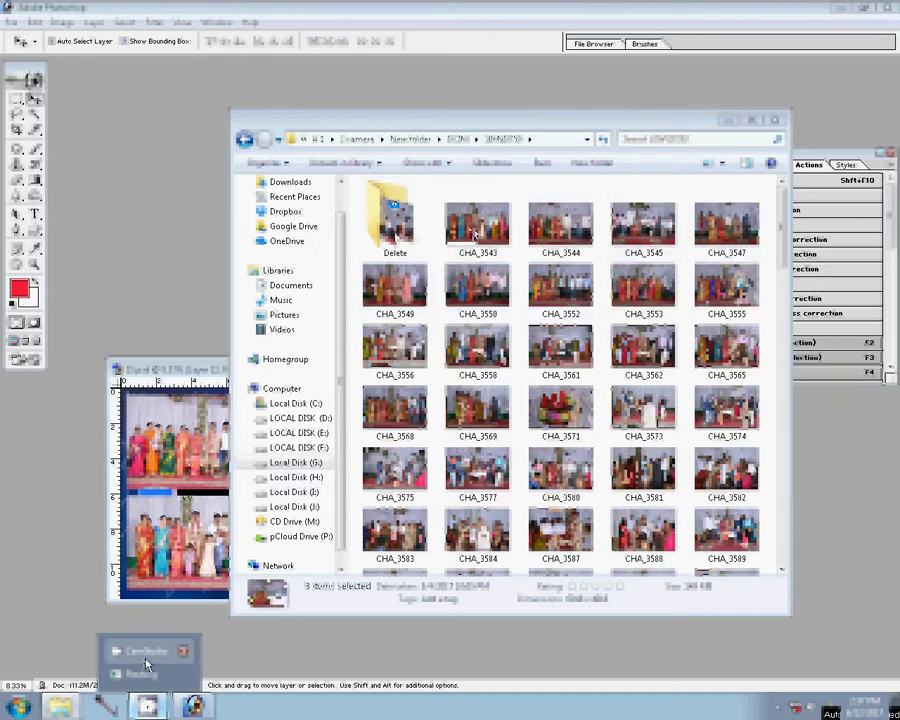
pyautogui.click(147, 665)
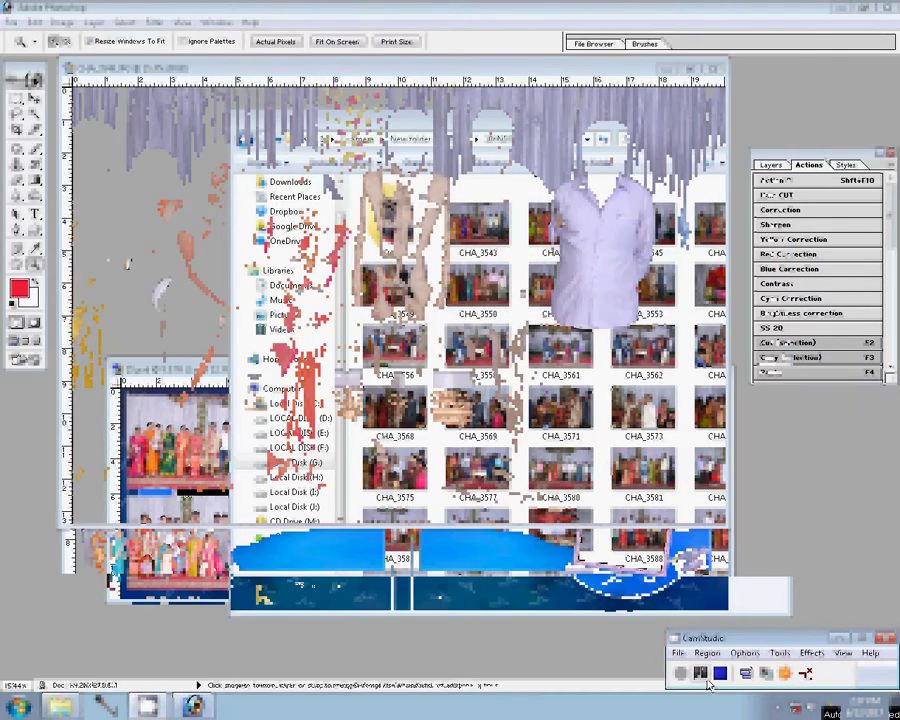
# Step: Resize CHA_3549 to width 25 and run the Correction action on it
pyautogui.hotkey('ctrl', 'alt', 'i')
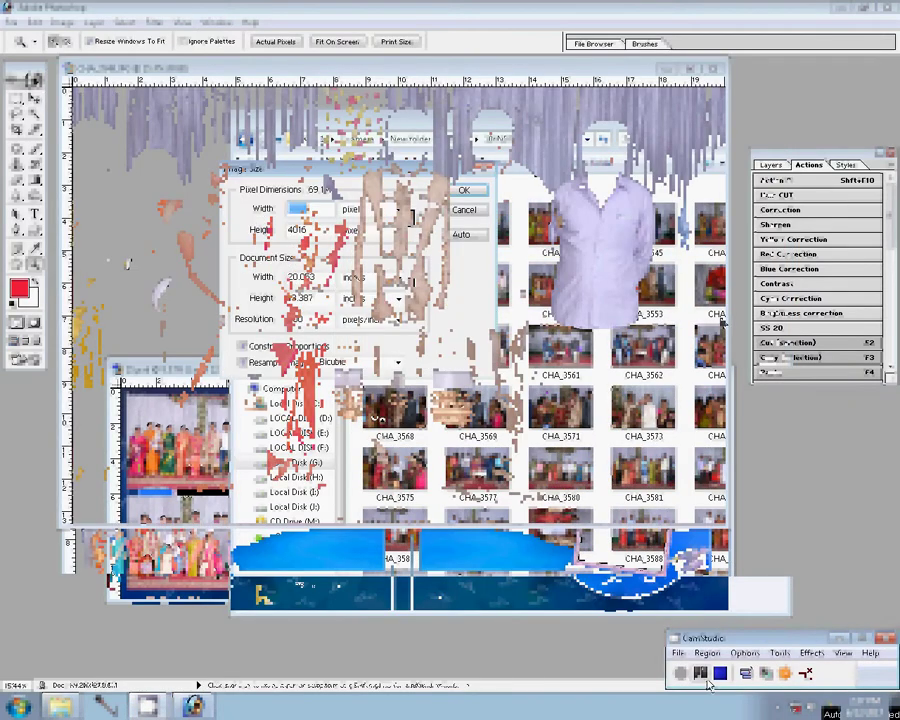
pyautogui.write('25')
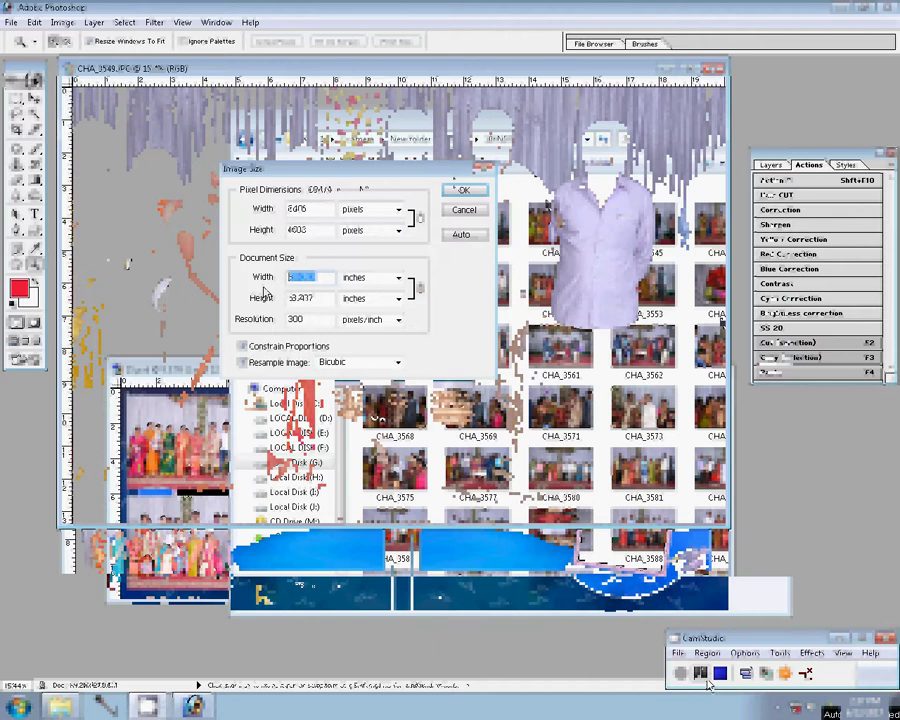
pyautogui.press('Return')
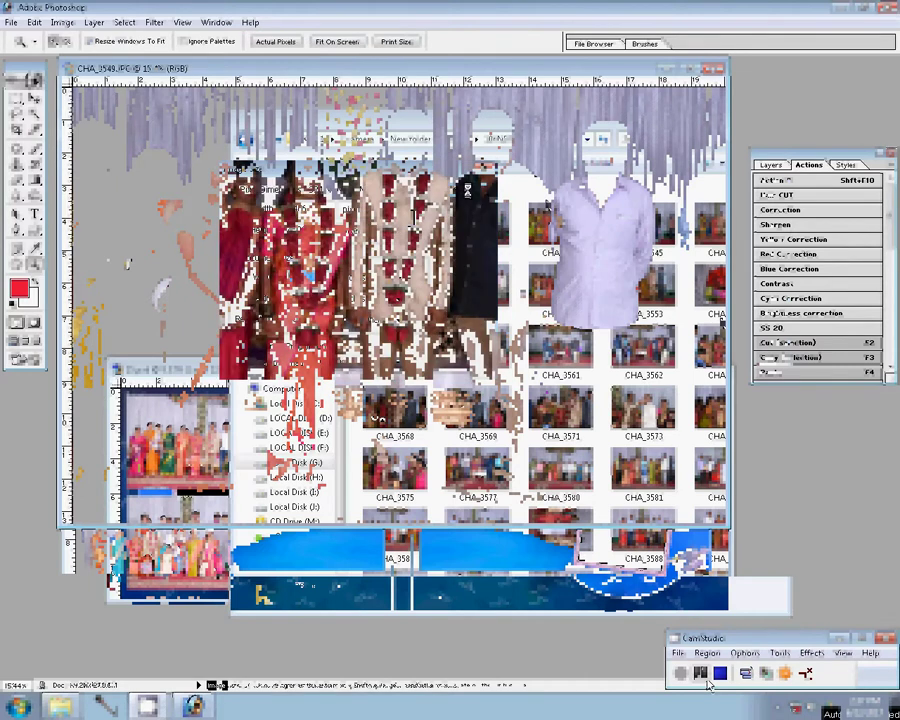
pyautogui.click(790, 210)
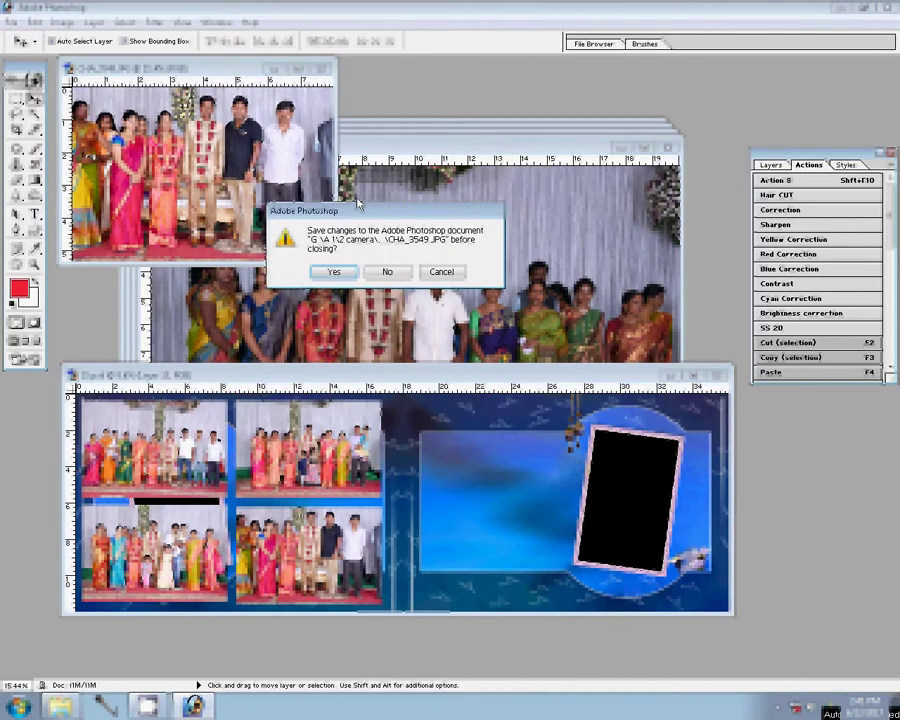
# Step: Discard CHA_3549's changes, then resize CHA_3547 to 8 inches and colour-correct it
pyautogui.click(386, 271)
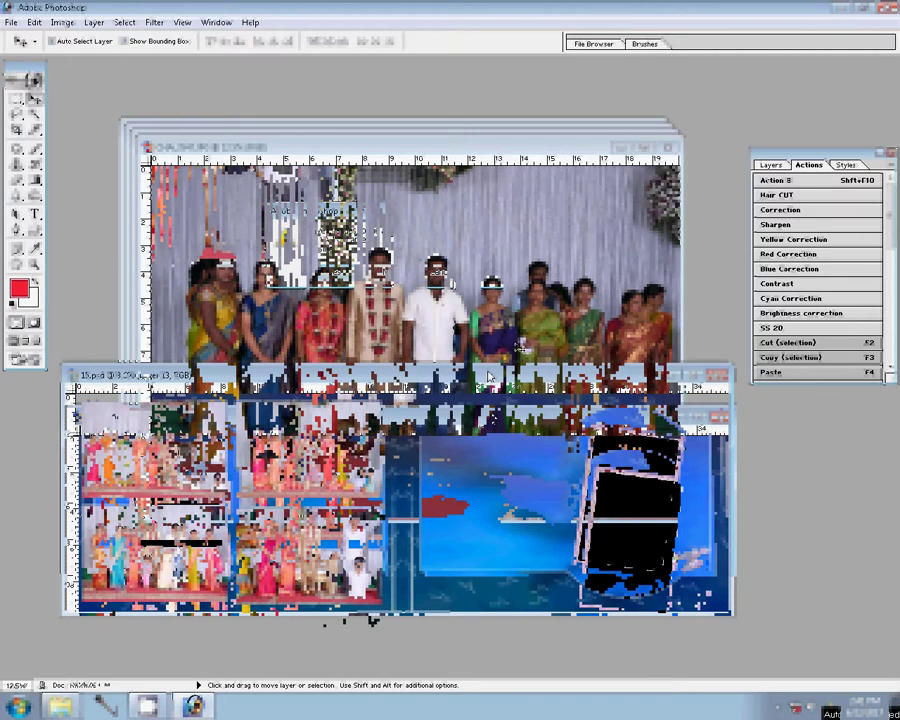
pyautogui.hotkey('ctrl', 'alt', 'i')
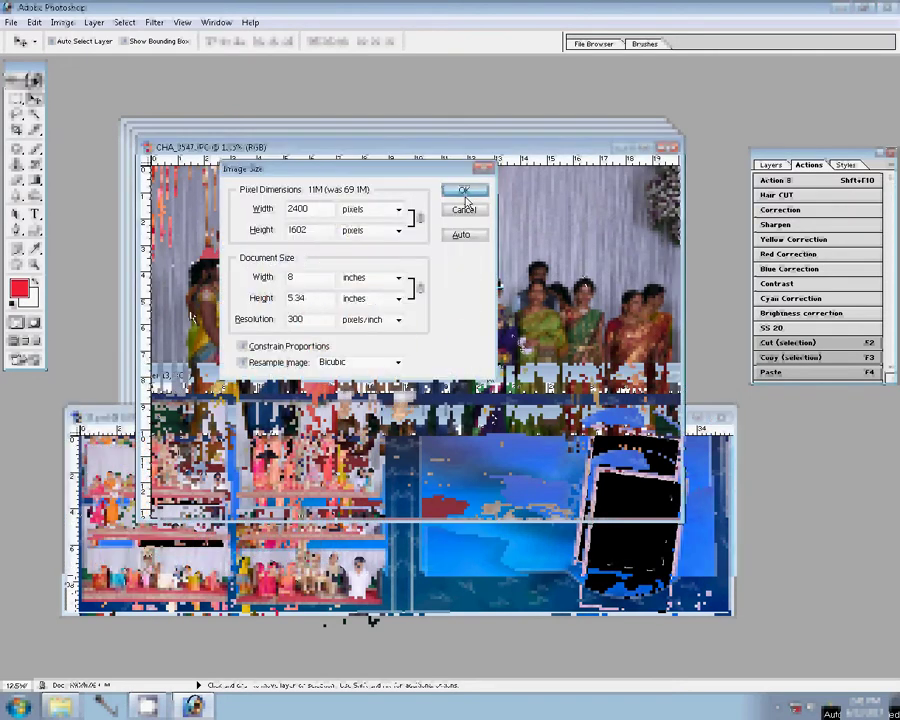
pyautogui.click(465, 200)
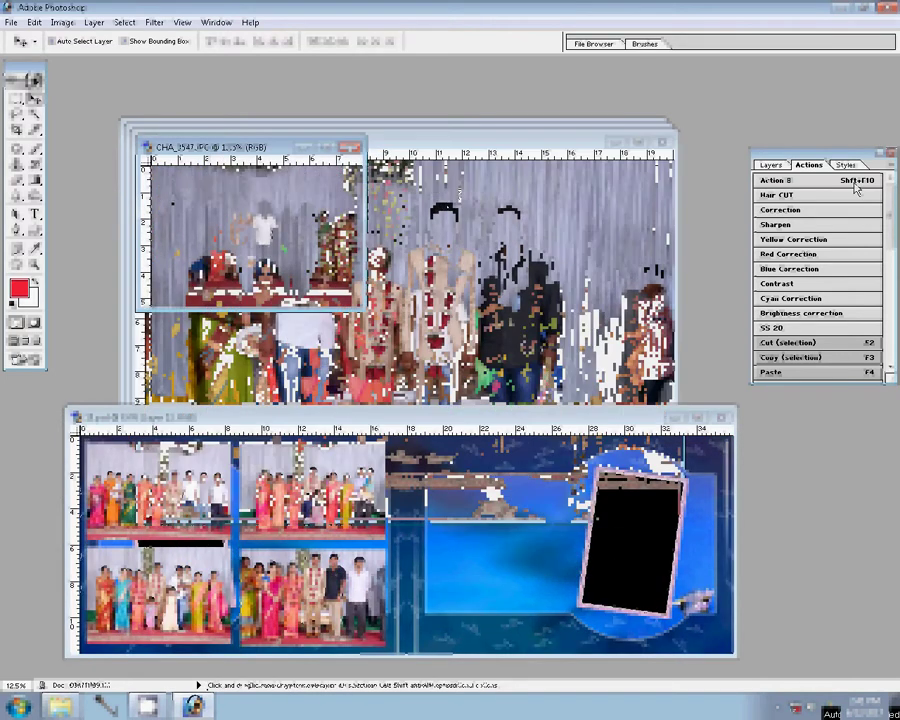
pyautogui.click(792, 210)
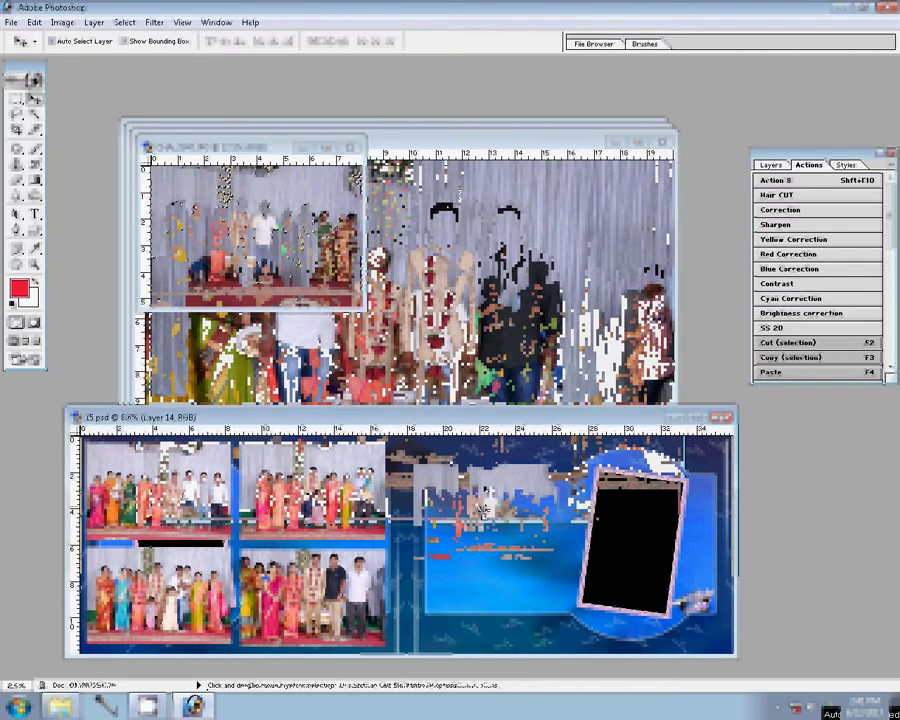
# Step: Place CHA_3547 at the top left of the right page and close its source unsaved
pyautogui.moveTo(484, 510); pyautogui.dragTo(493, 484)
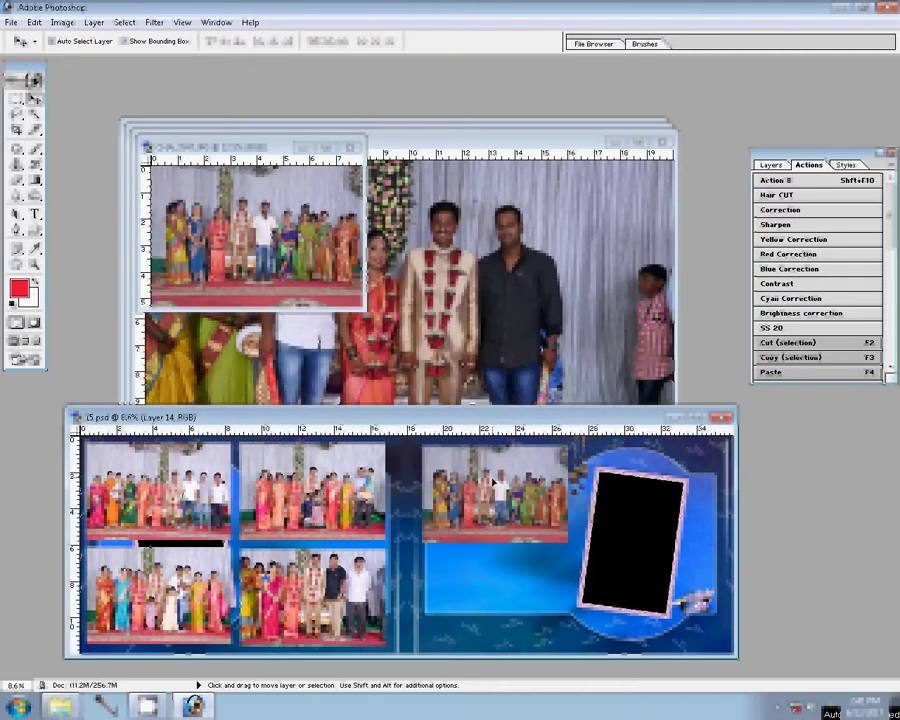
pyautogui.click(350, 147)
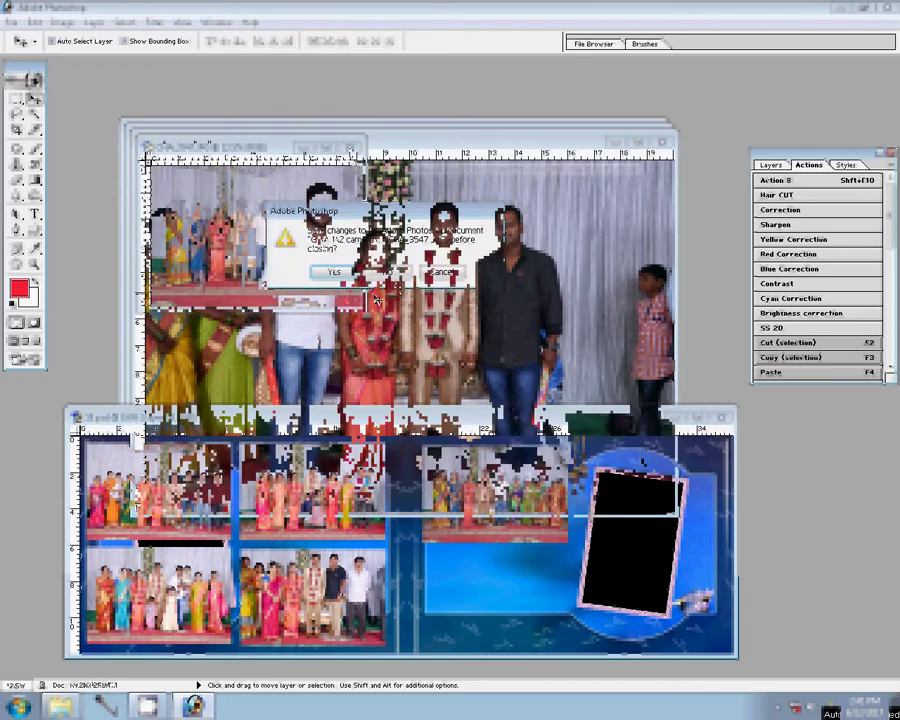
pyautogui.press('n')
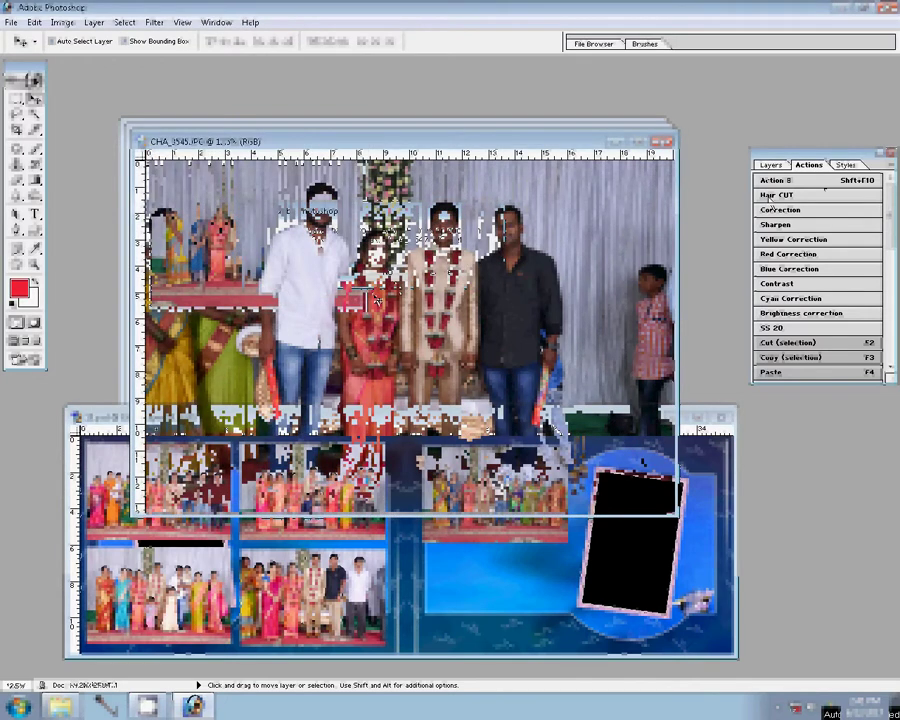
pyautogui.hotkey('ctrl', 'alt', 'i')
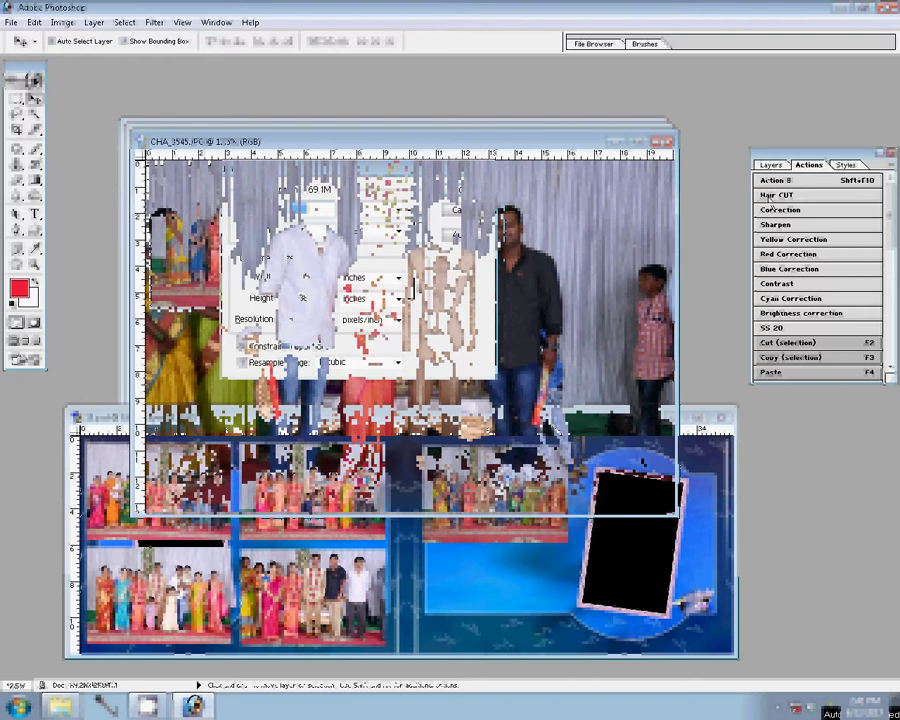
# Step: Resize and colour-correct CHA_3545, place it below CHA_3547, and close it unsaved
pyautogui.click(462, 193)
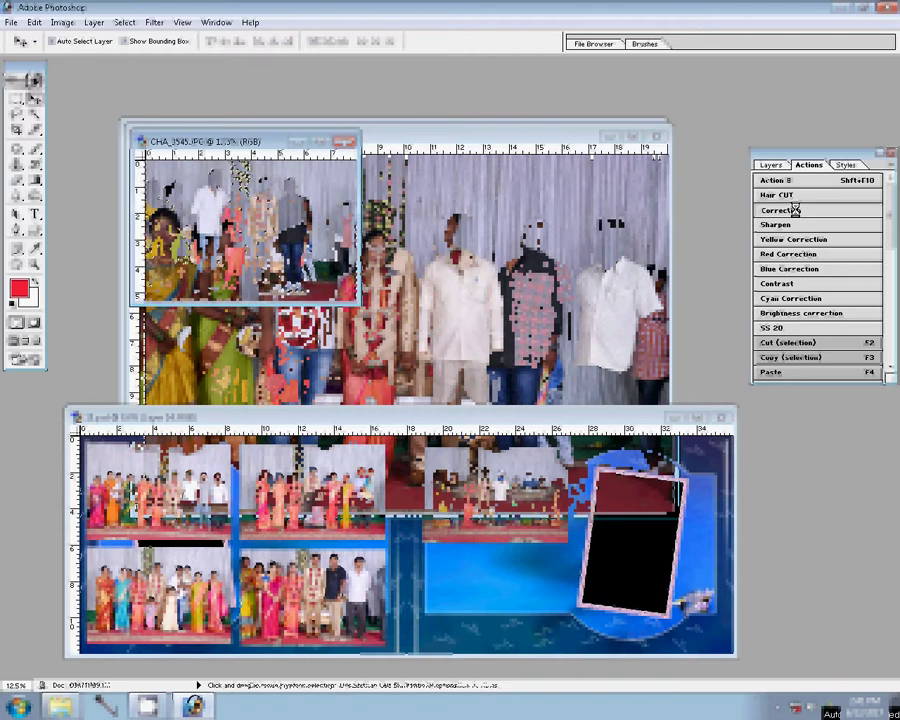
pyautogui.click(795, 210)
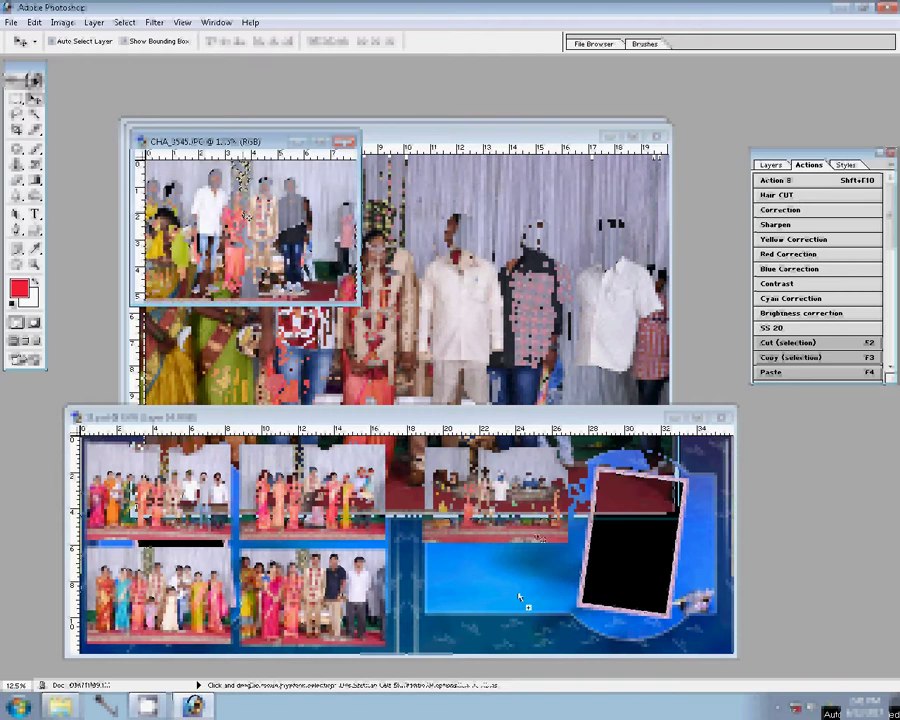
pyautogui.moveTo(247, 217); pyautogui.dragTo(540, 540)
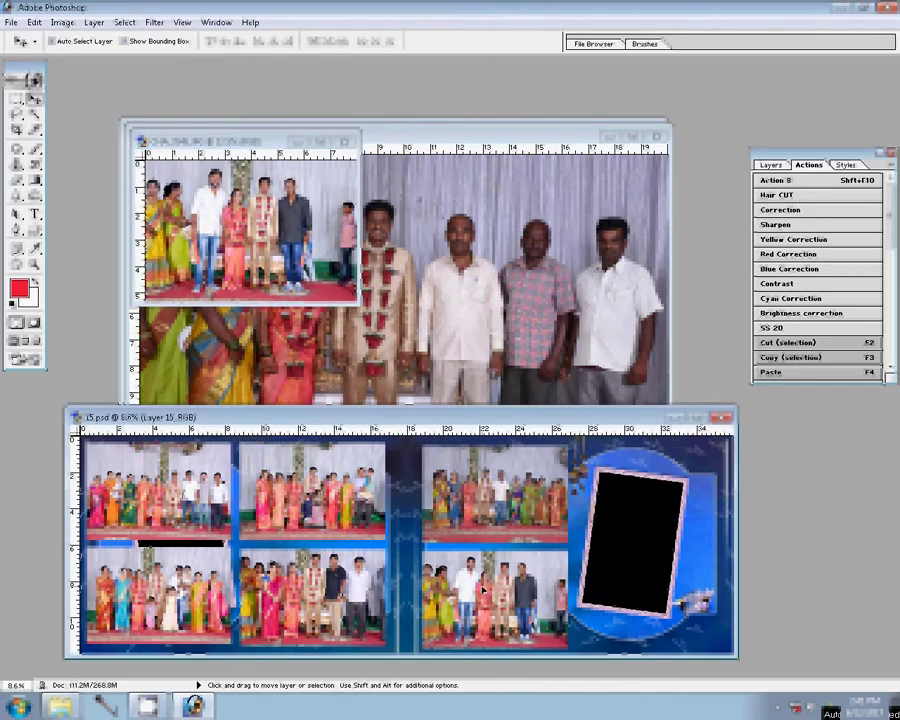
pyautogui.click(345, 141)
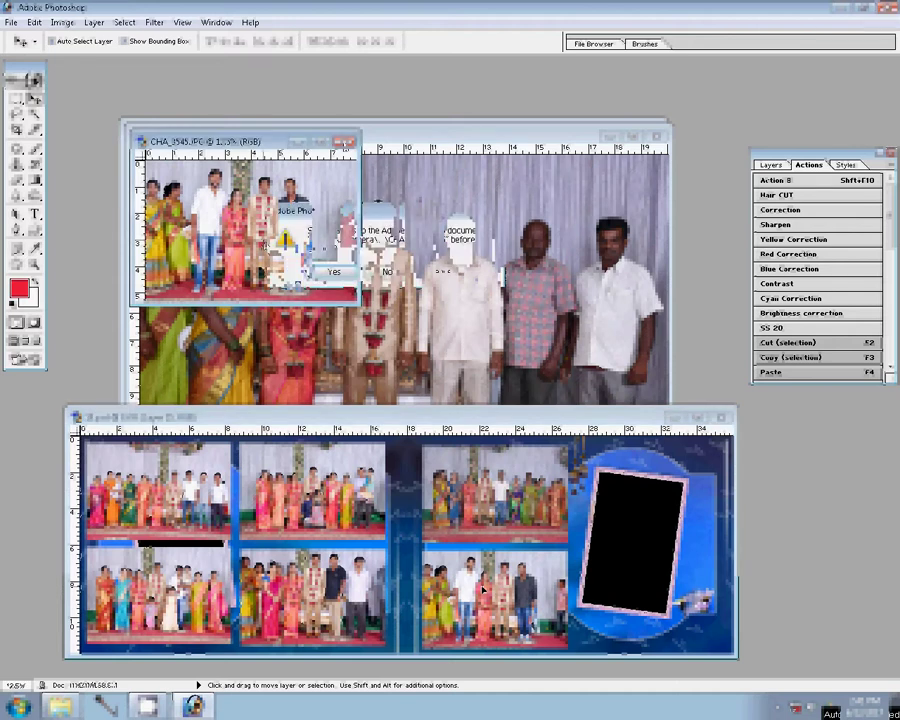
pyautogui.click(387, 271)
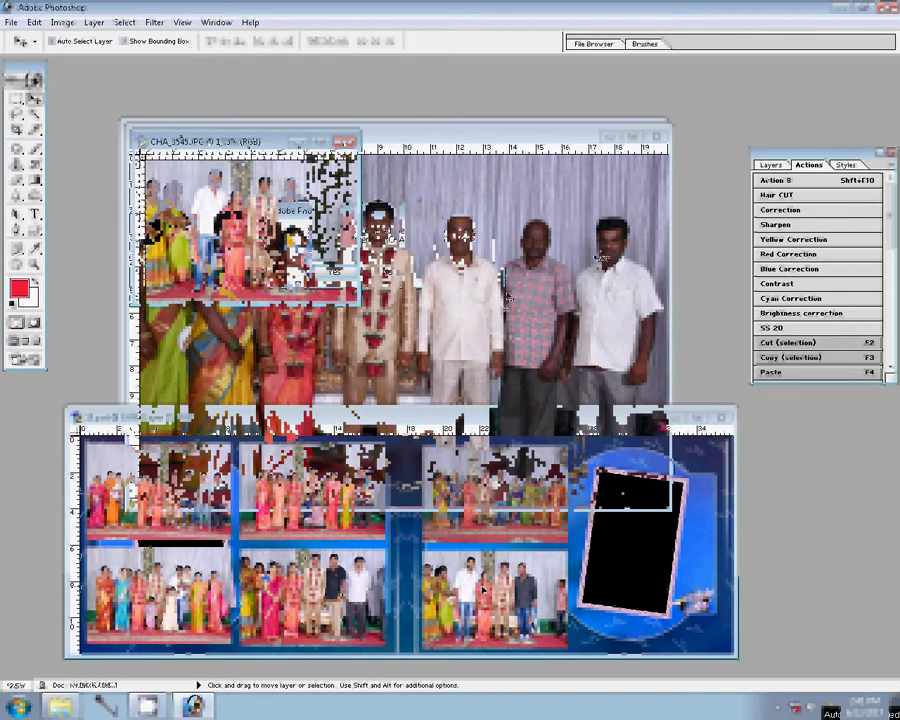
pyautogui.hotkey('ctrl', 'alt', 'i')
pyautogui.write('8')
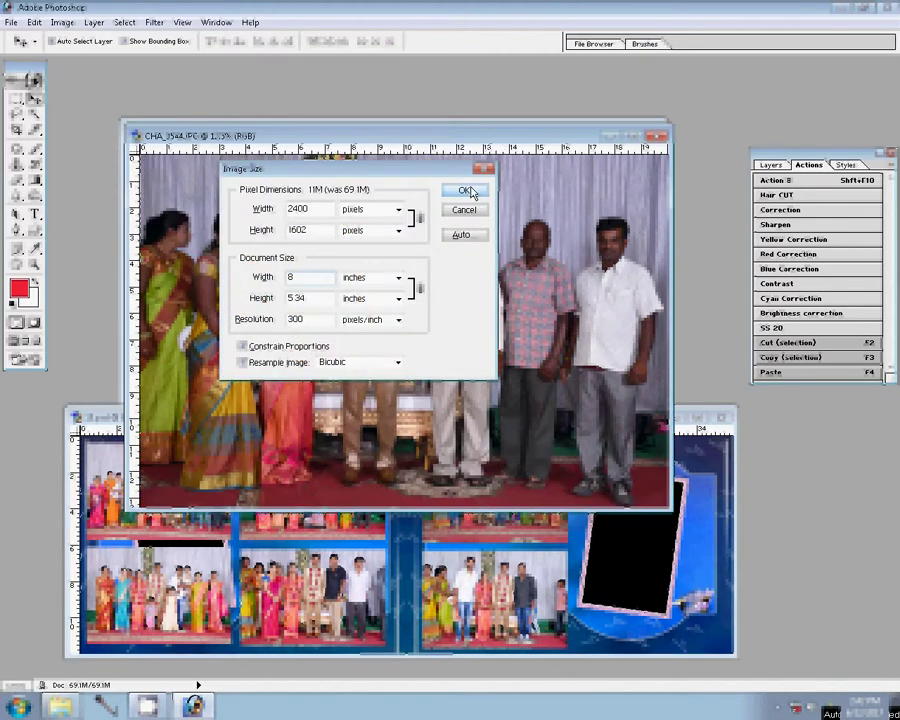
# Step: Resize CHA_3544 to 8 inches and set it in the right page's top-right slot
pyautogui.click(470, 194)
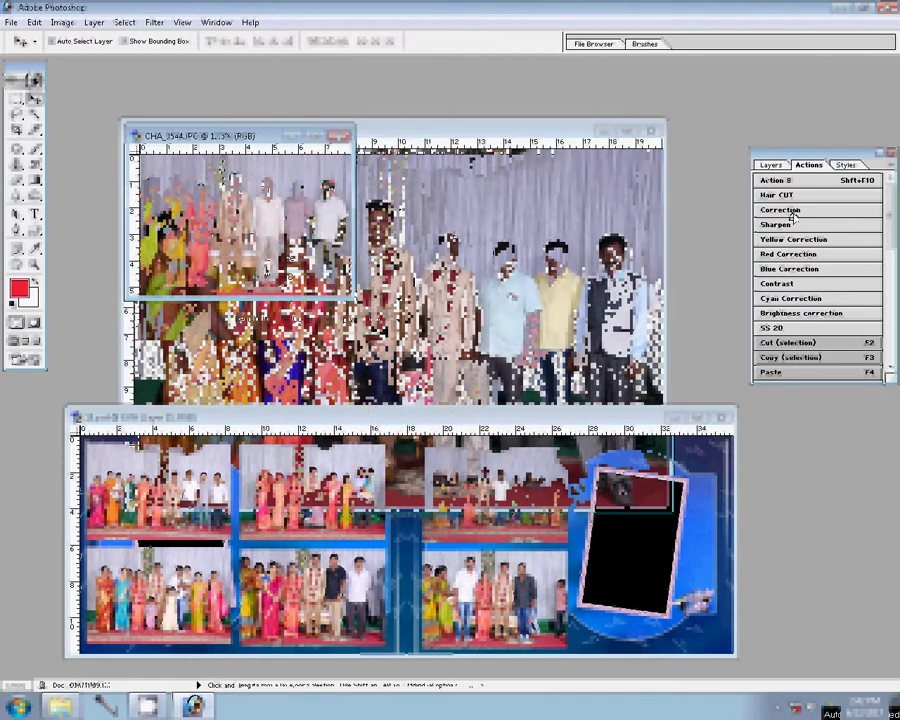
pyautogui.press('F4')
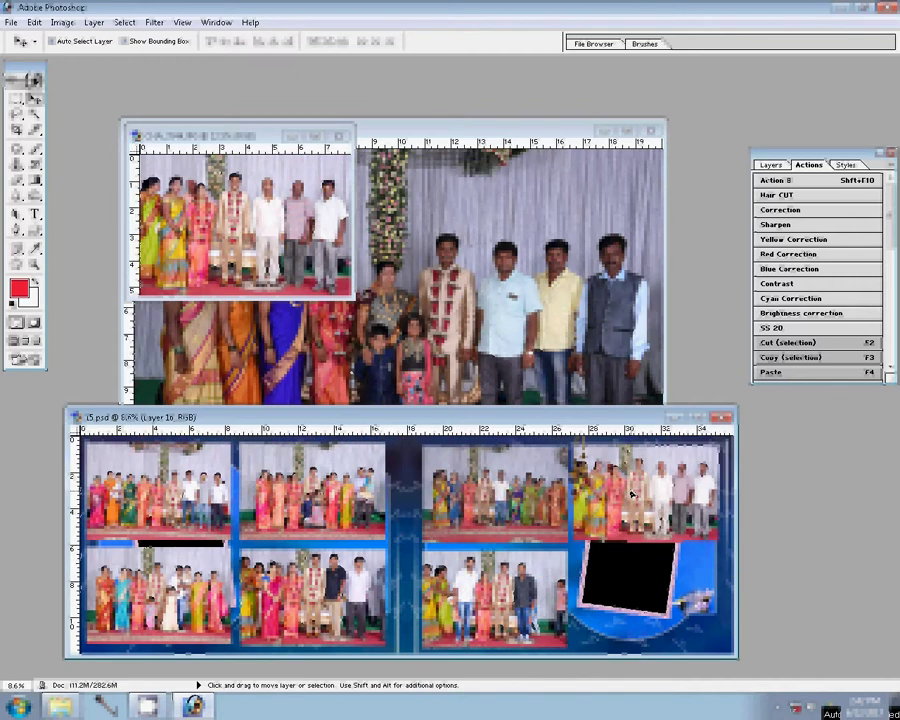
pyautogui.moveTo(629, 492); pyautogui.dragTo(636, 497)
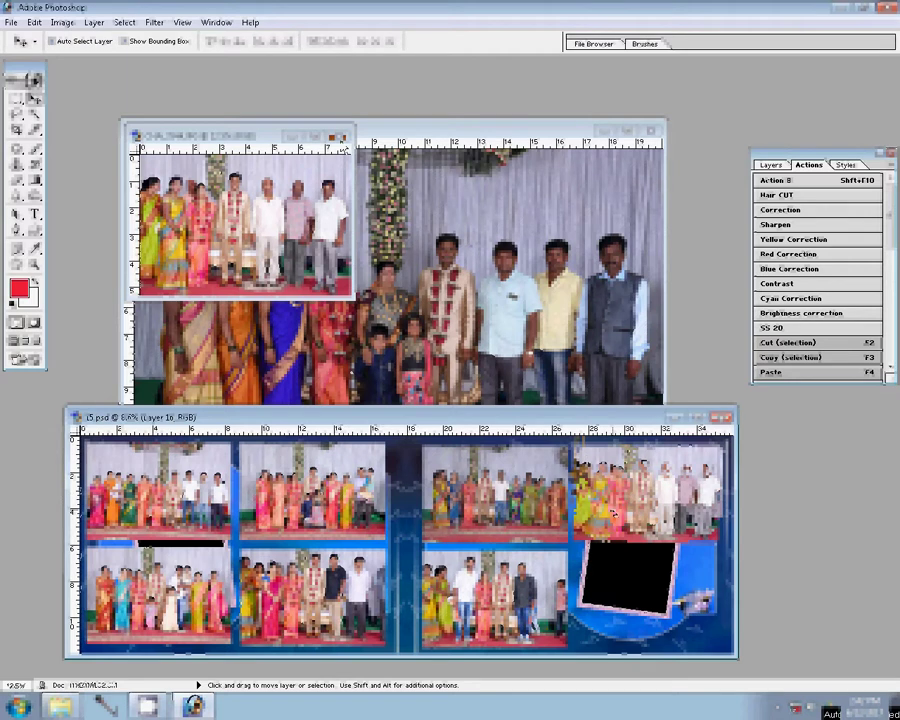
pyautogui.click(378, 313)
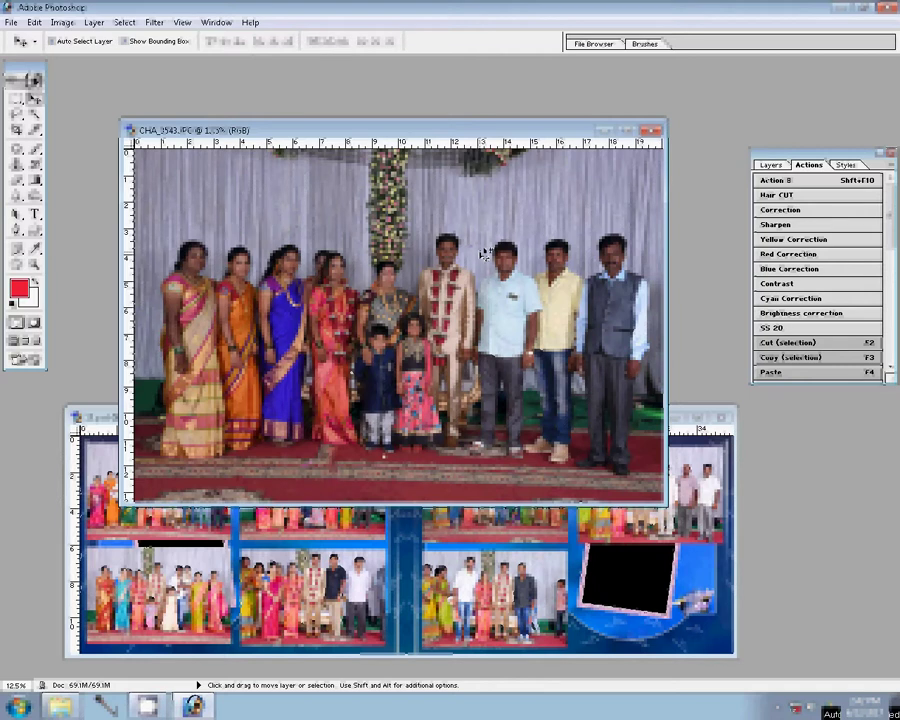
# Step: Resize CHA_3543 and paste it into the bottom-right frame, filling all eight frames
pyautogui.hotkey('ctrl', 'alt', 'i')
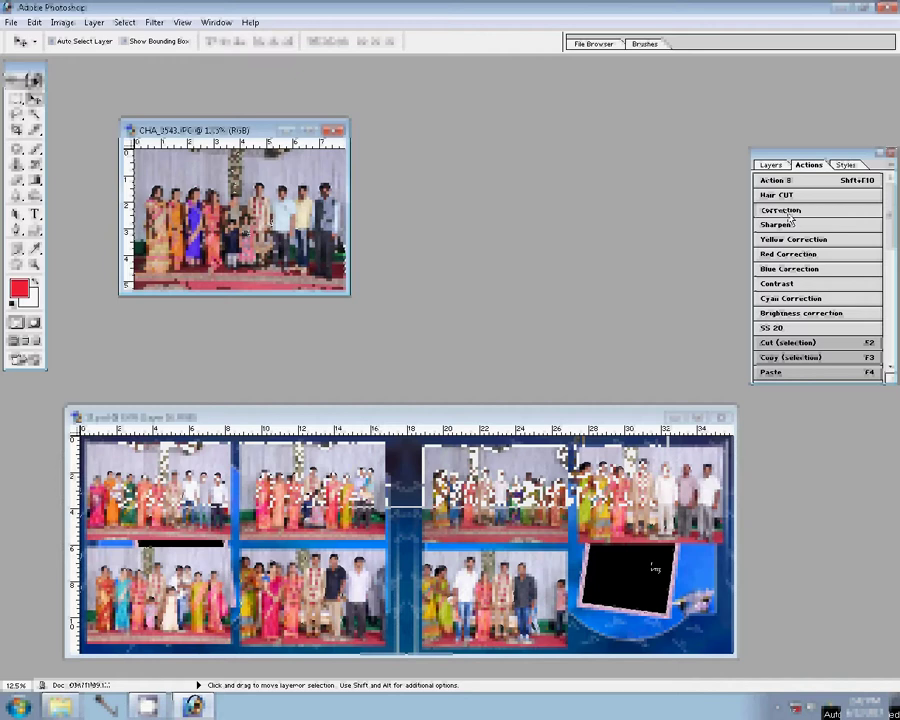
pyautogui.hotkey('shift', 'F10')
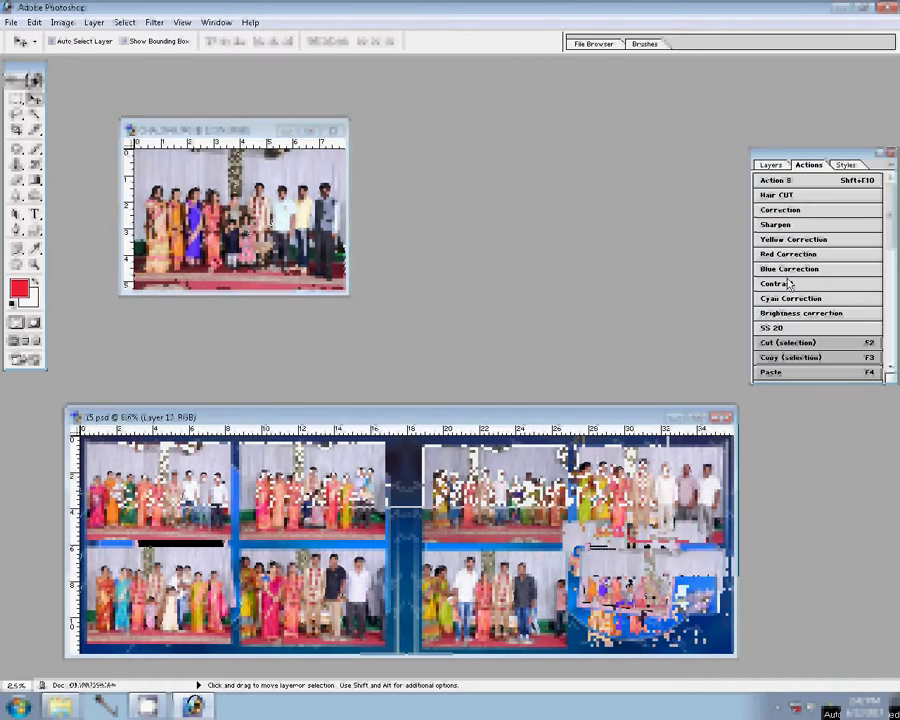
pyautogui.keyDown('ctrl'); pyautogui.click(183, 594); pyautogui.keyUp('ctrl')
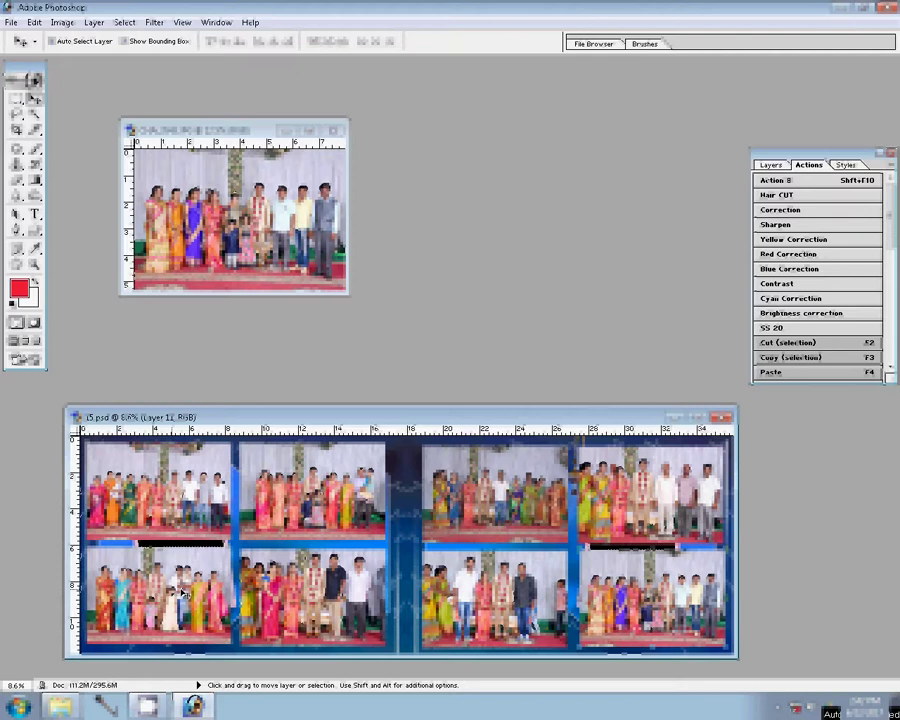
pyautogui.click(773, 180)
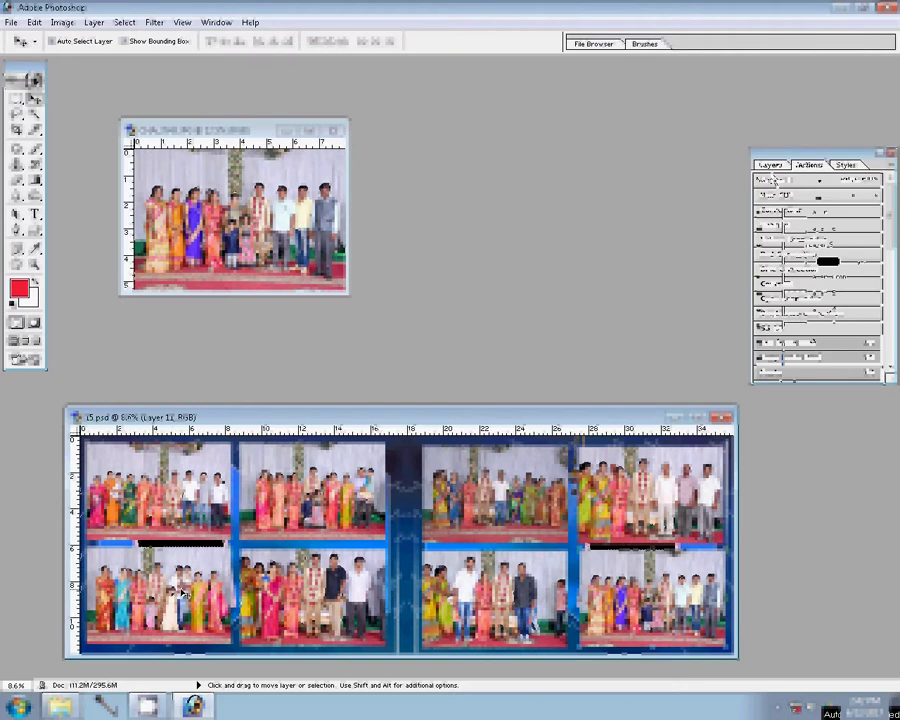
# Step: Merge the photo layers down from Layer 17, applying the mask when prompted
pyautogui.click(770, 165)
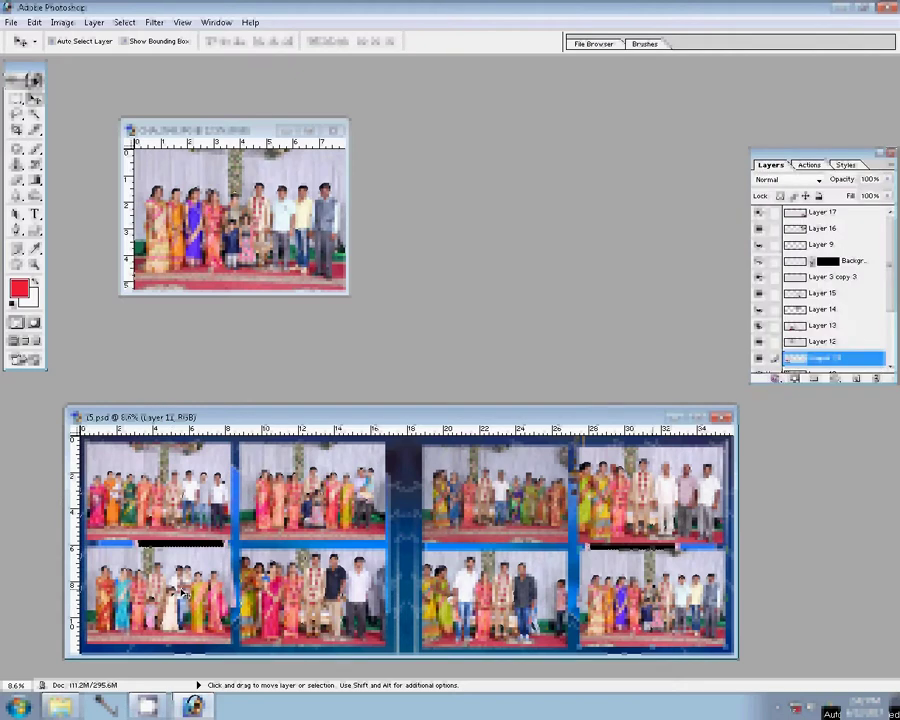
pyautogui.keyDown('ctrl'); pyautogui.click(663, 593); pyautogui.keyUp('ctrl')
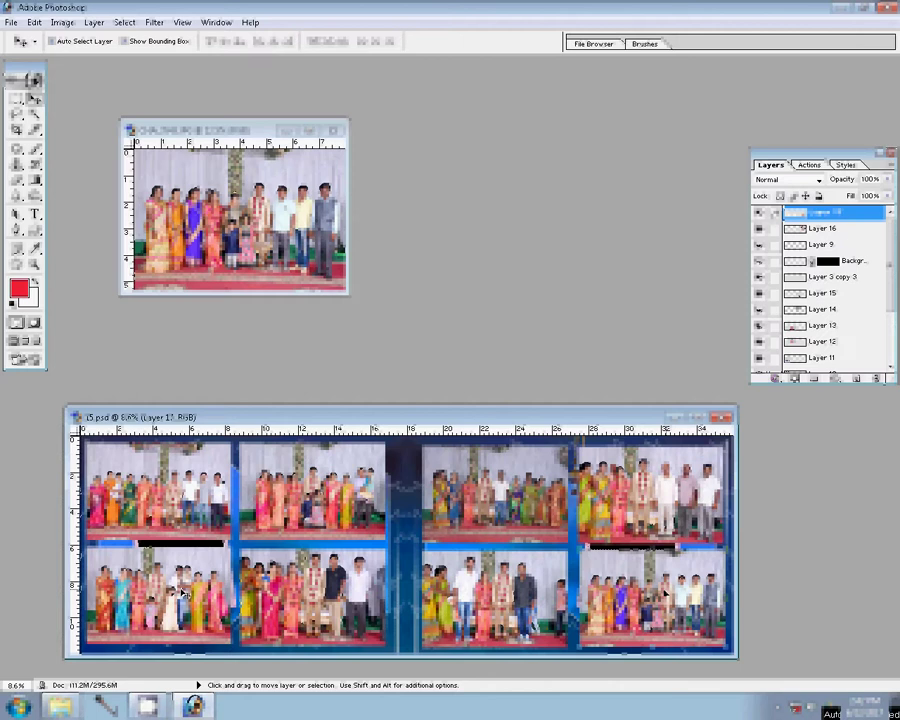
pyautogui.hotkey('ctrl', 'e')
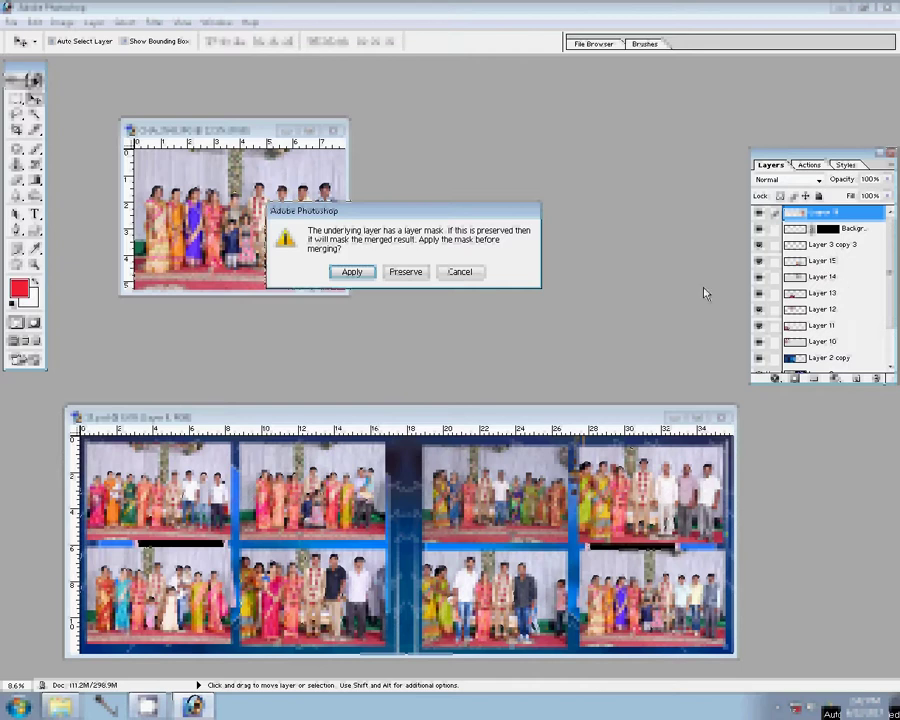
pyautogui.click(354, 272)
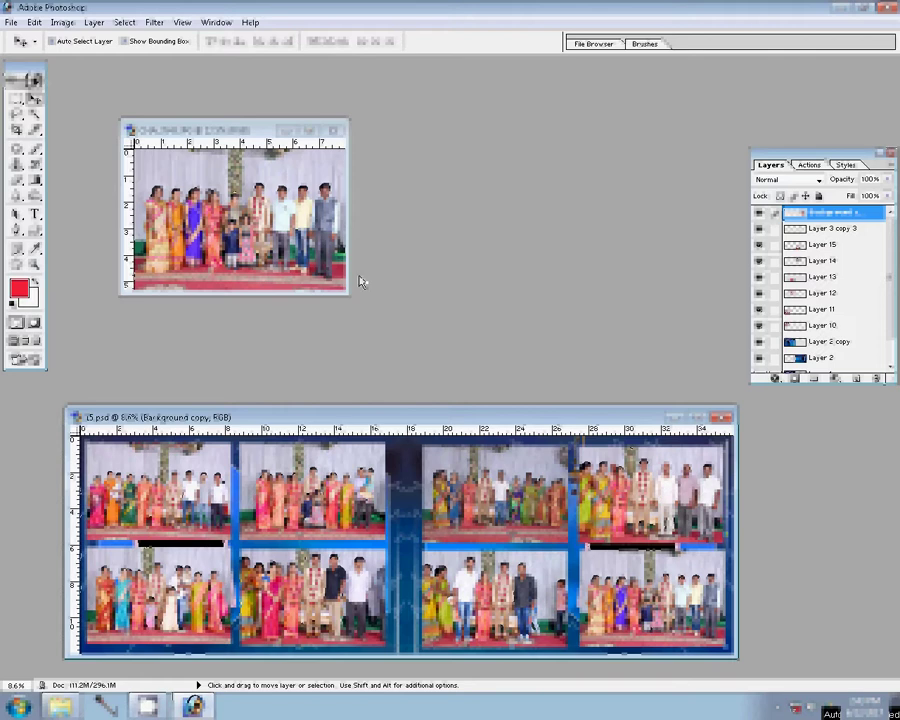
# Step: Close CHA_3543.JPG without saving and commit a transform on the merged photo layer
pyautogui.click(338, 130)
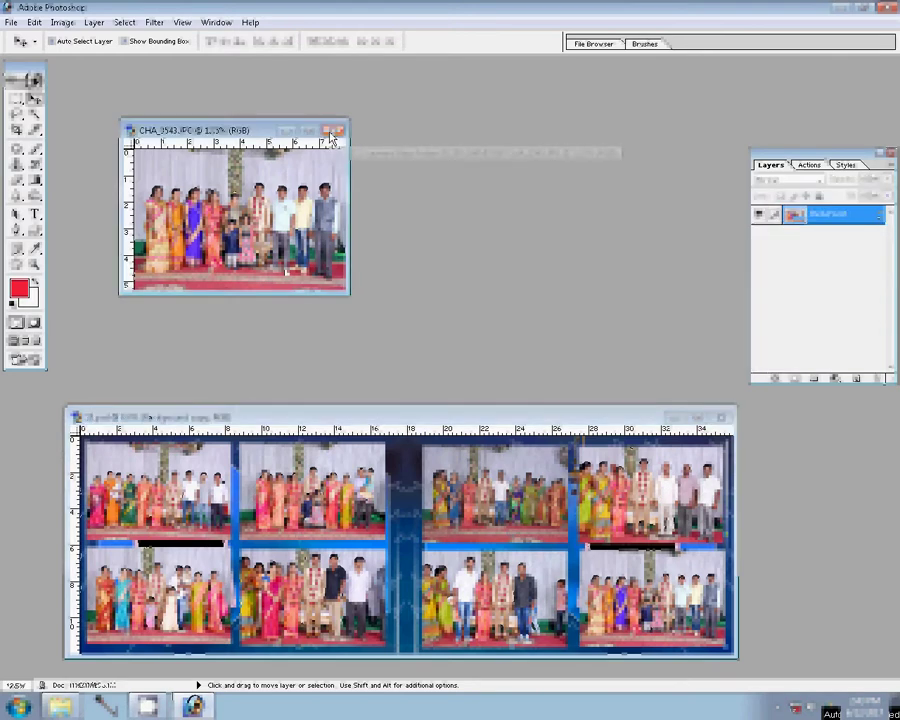
pyautogui.press('n')
pyautogui.hotkey('ctrl', 't')
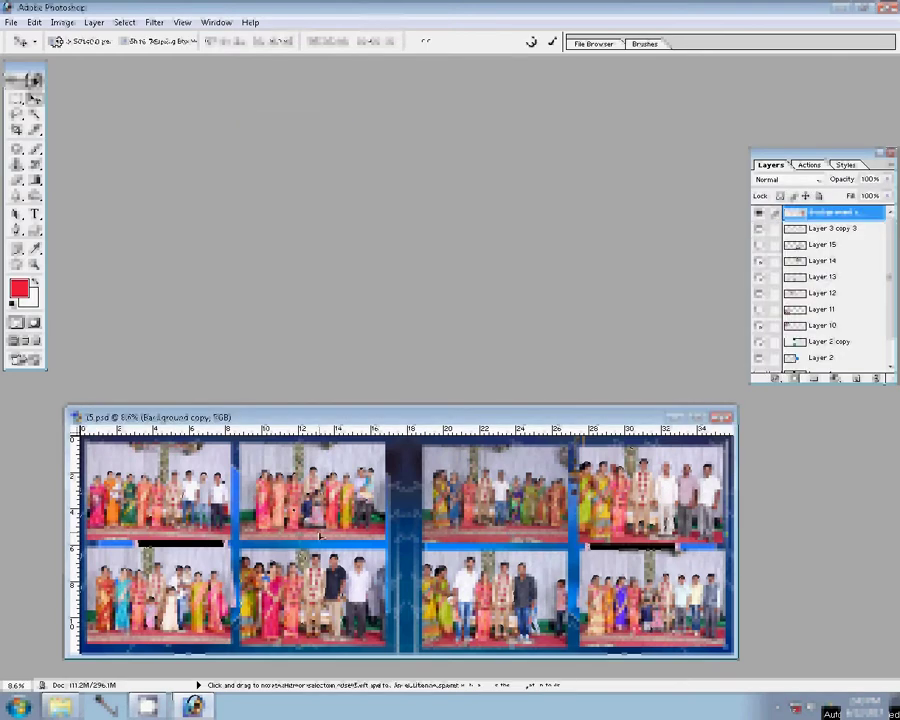
pyautogui.press('Return')
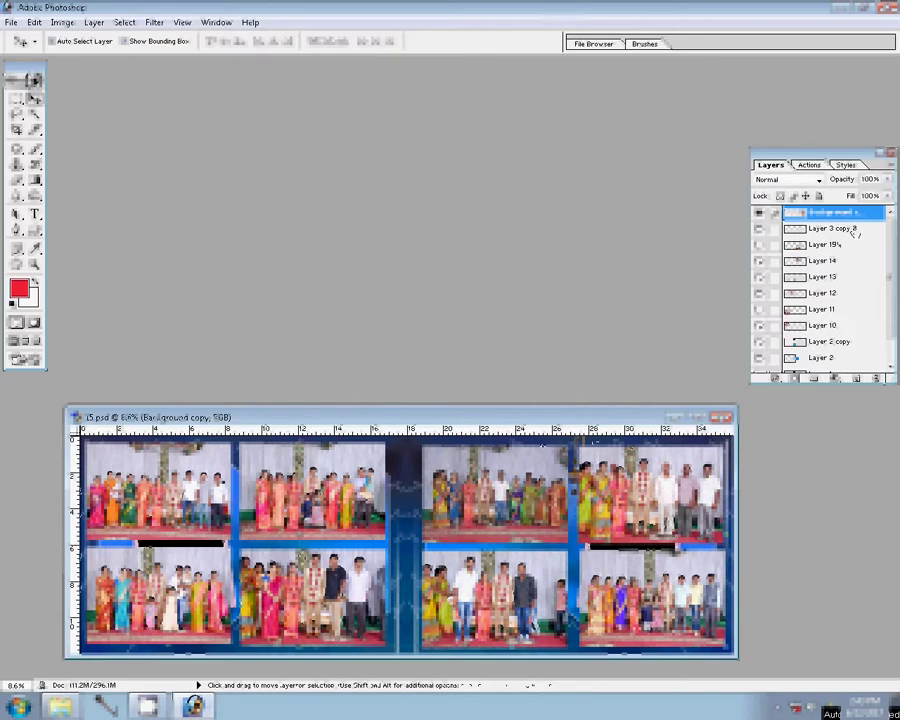
pyautogui.click(844, 246)
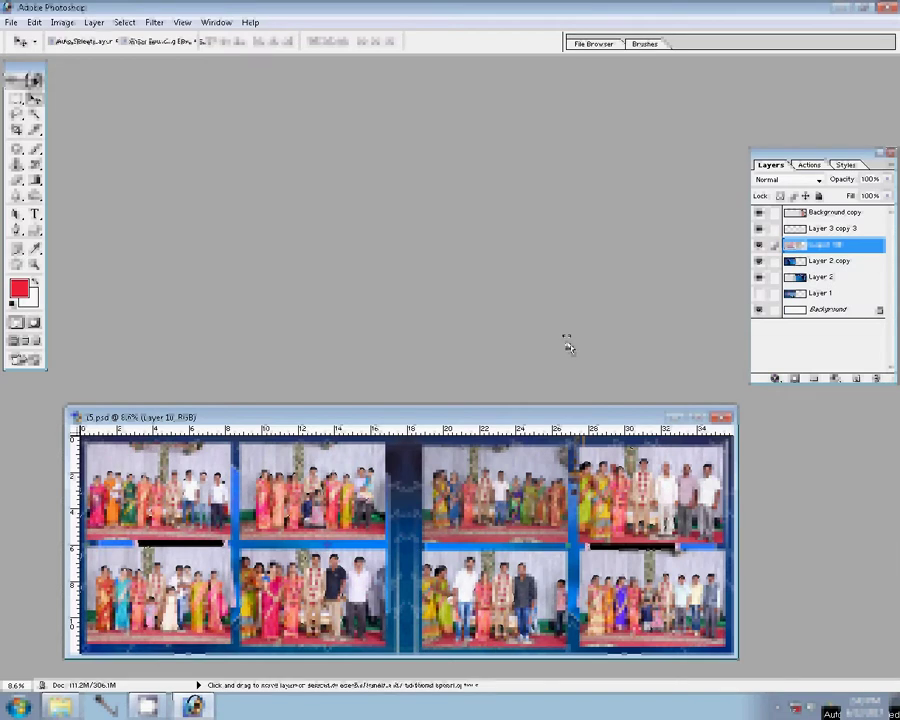
# Step: Apply a pattern-filled stroke, thickened from 8 to 22 px, to the merged photo layer
pyautogui.click(376, 223)
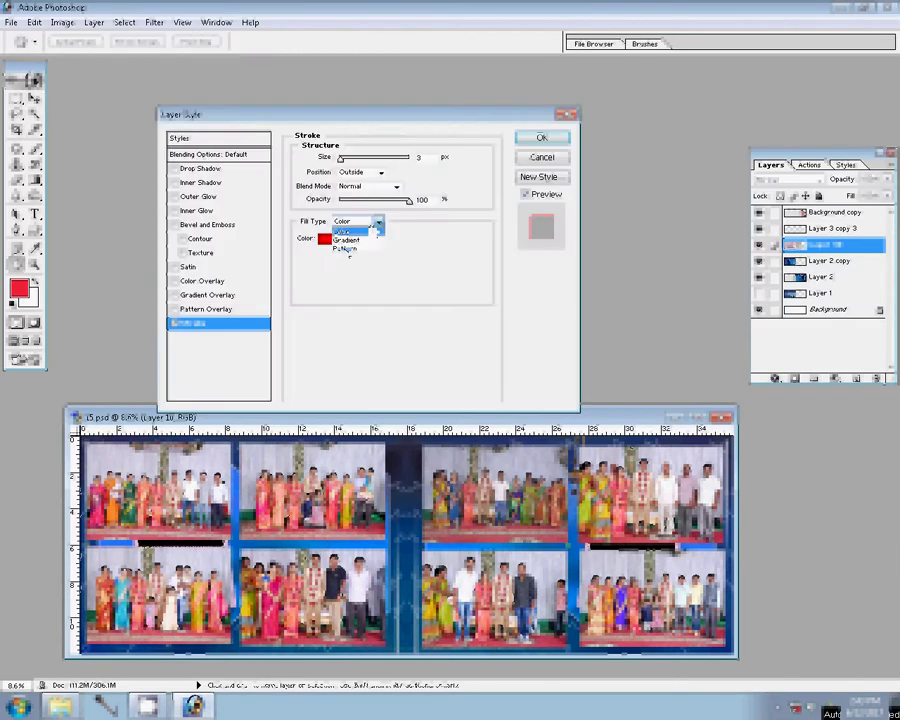
pyautogui.click(345, 248)
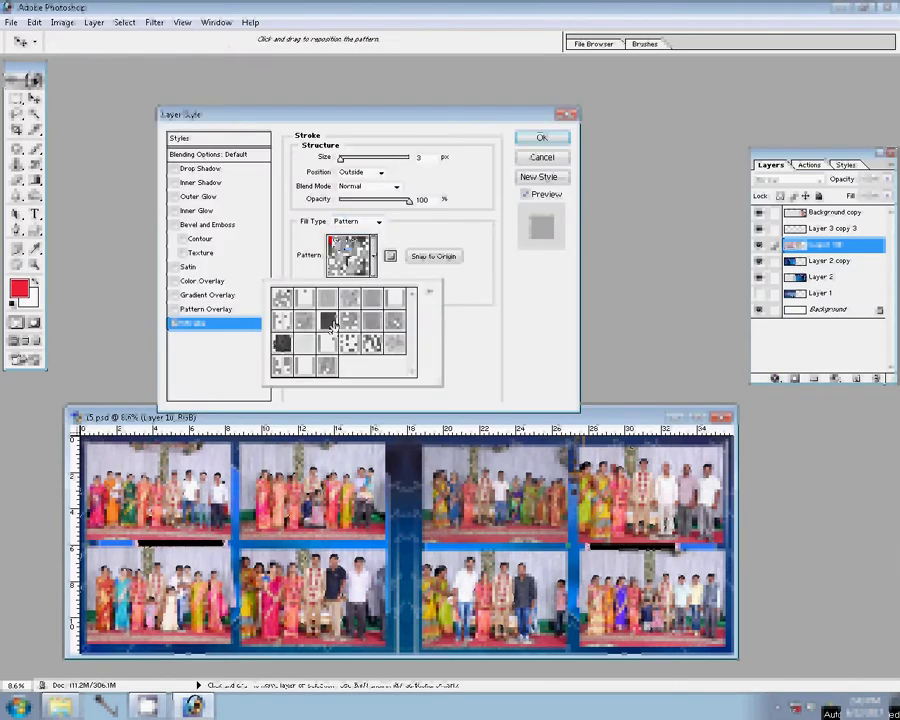
pyautogui.click(333, 325)
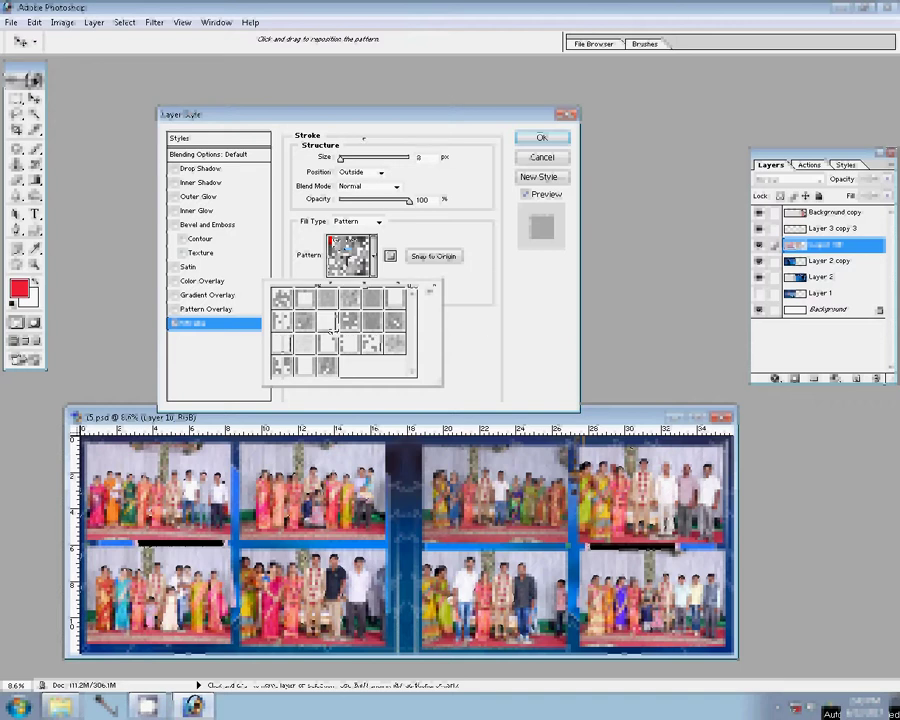
pyautogui.moveTo(296, 157); pyautogui.dragTo(303, 157)
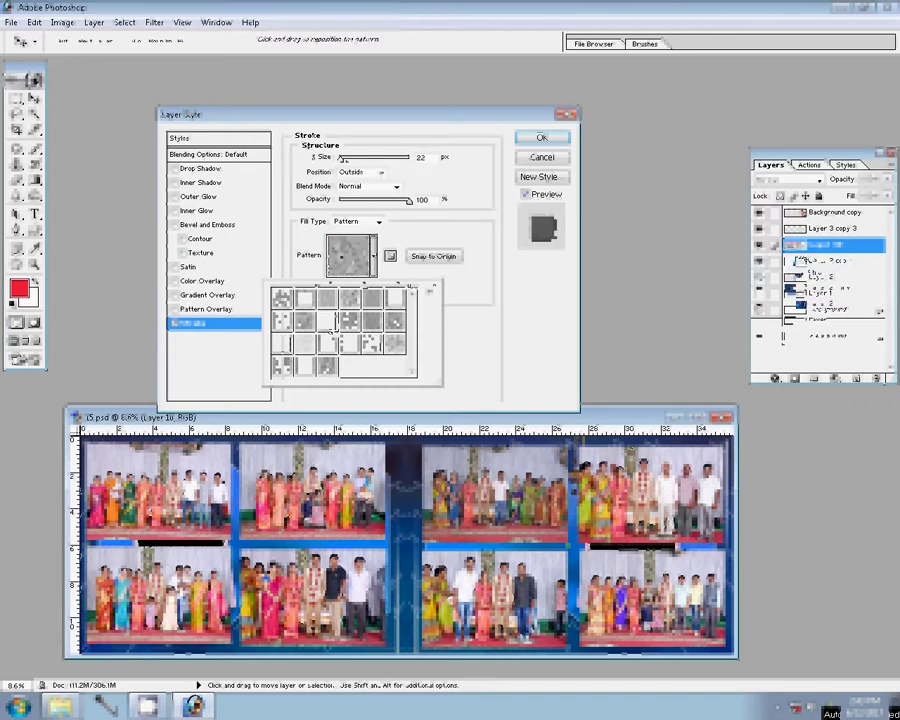
pyautogui.press('Return')
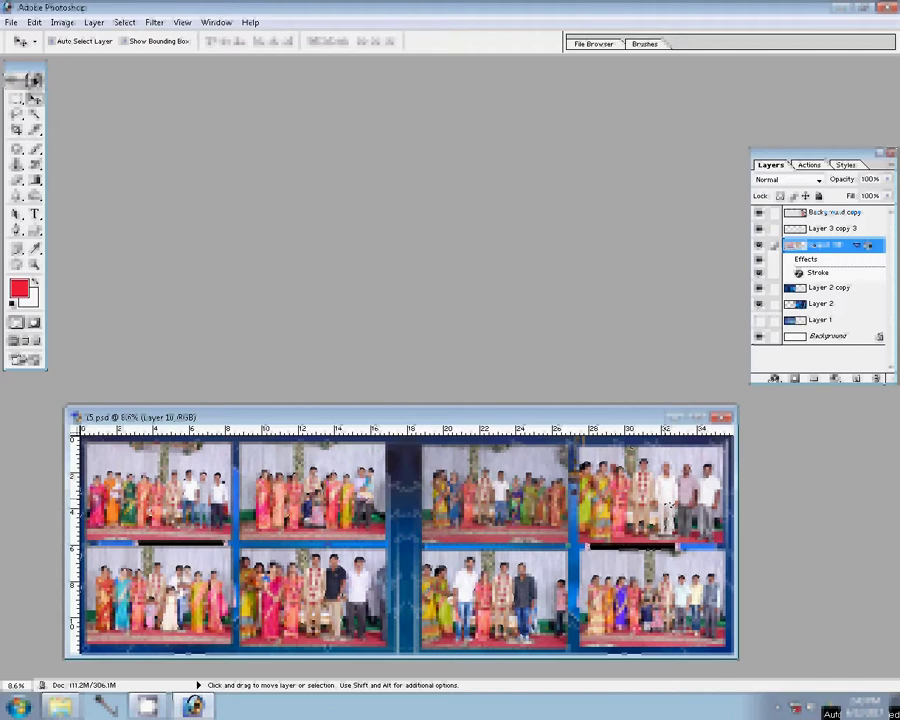
# Step: Move the Stroke effect up onto the top Background copy layer
pyautogui.click(835, 212)
pyautogui.click(775, 378)
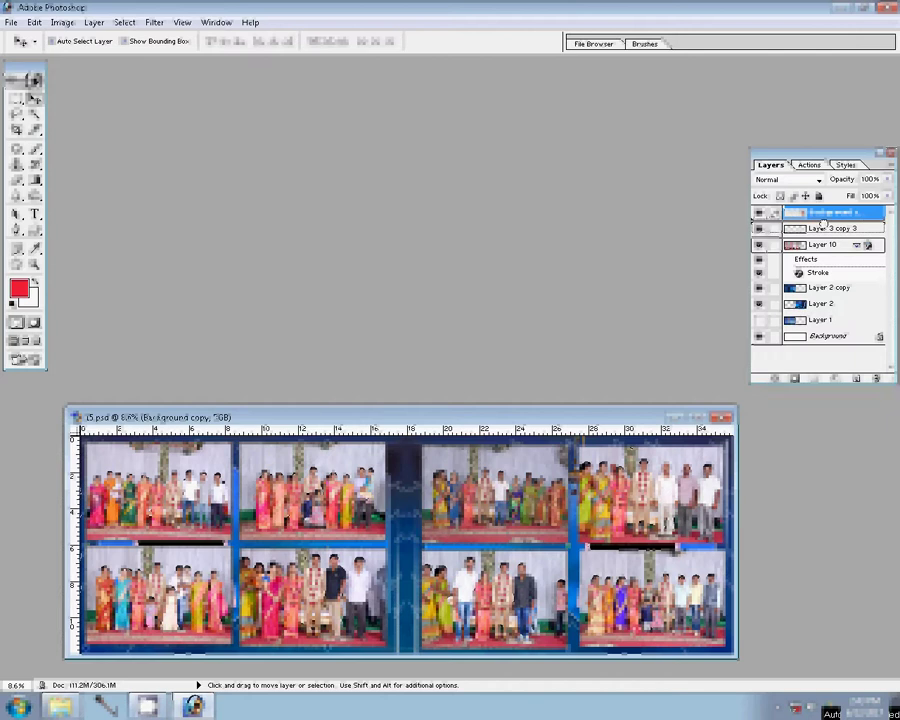
pyautogui.moveTo(818, 272); pyautogui.dragTo(826, 221)
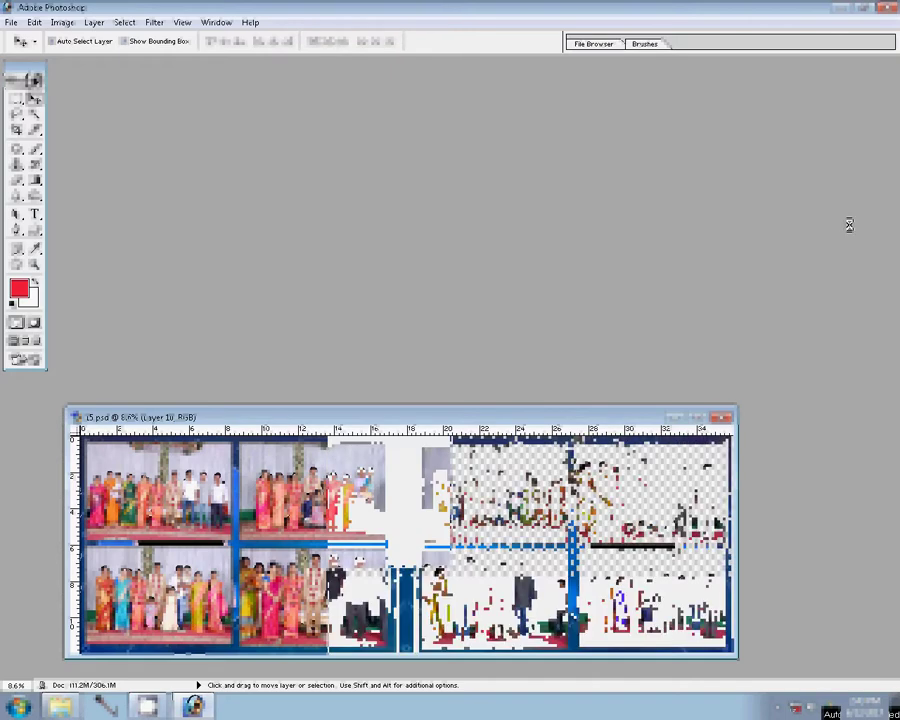
# Step: Save the album spread as PSD file '49' in the C:\00 folder
pyautogui.click(10, 22)
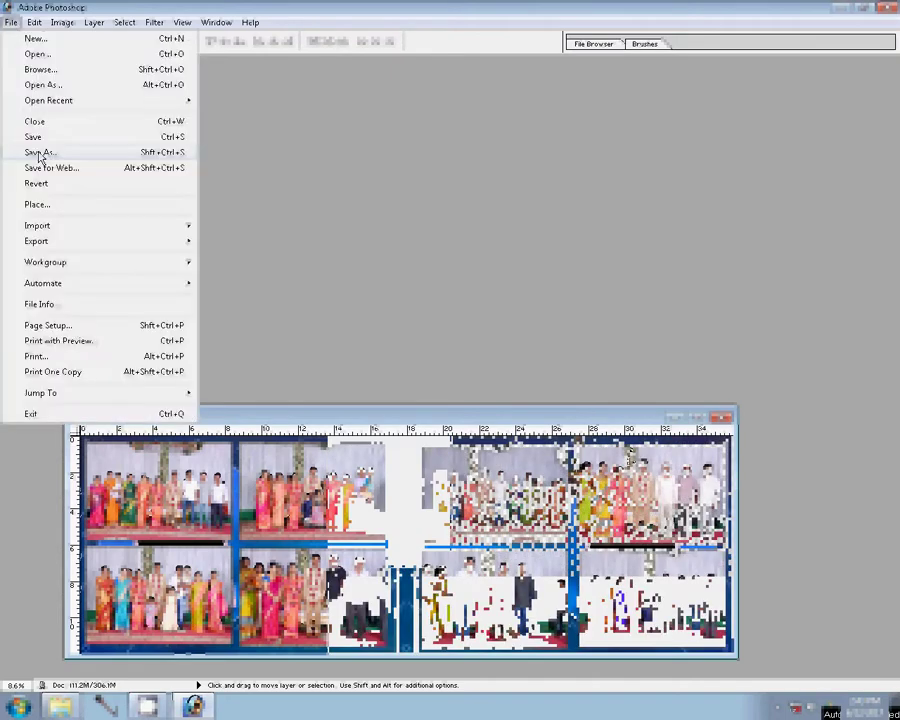
pyautogui.click(40, 153)
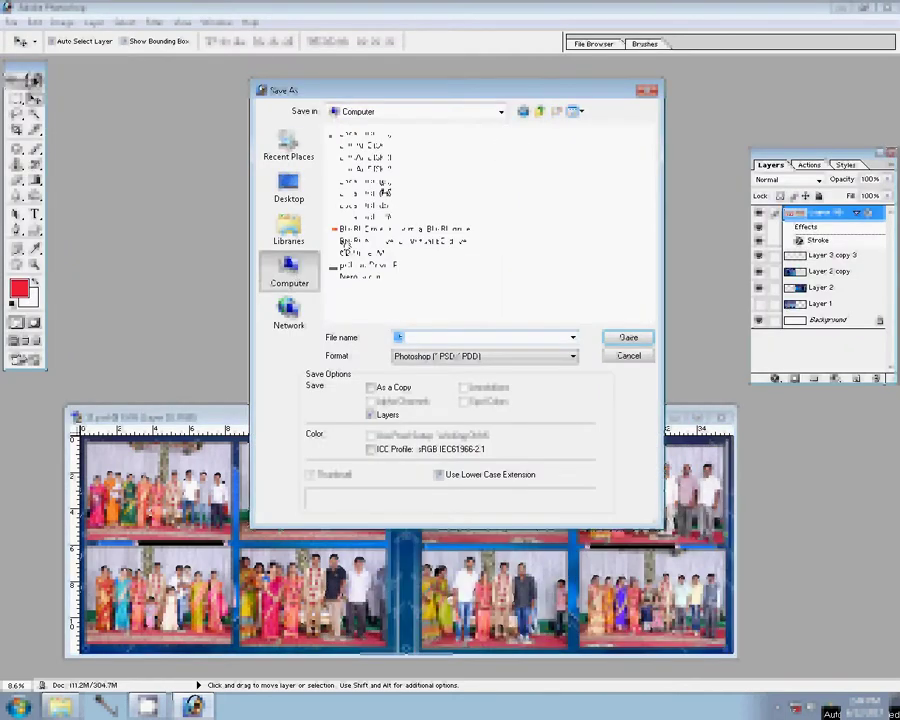
pyautogui.doubleClick(345, 242)
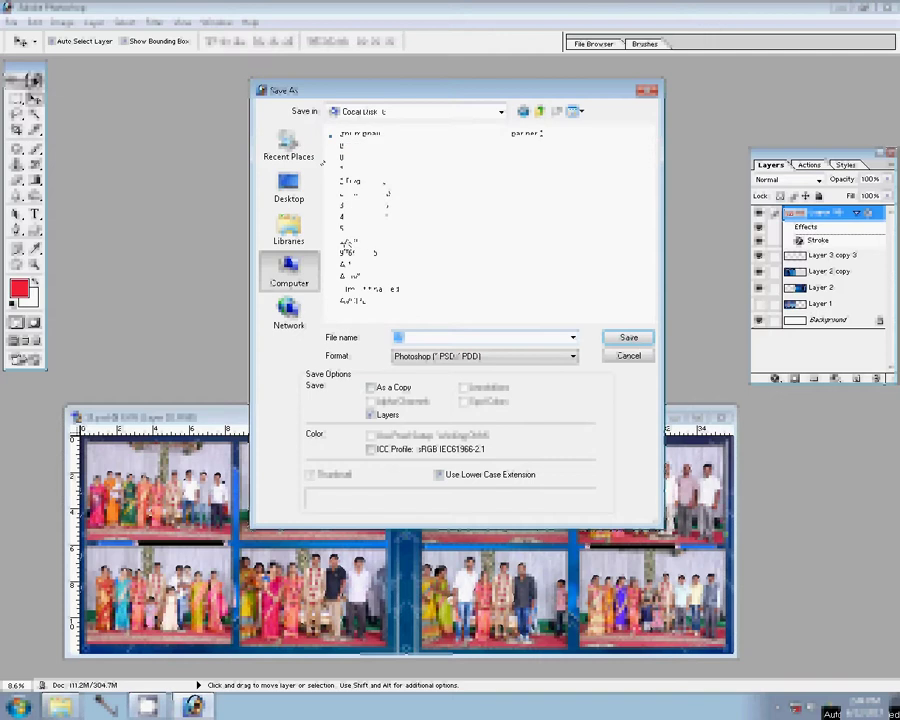
pyautogui.doubleClick(345, 243)
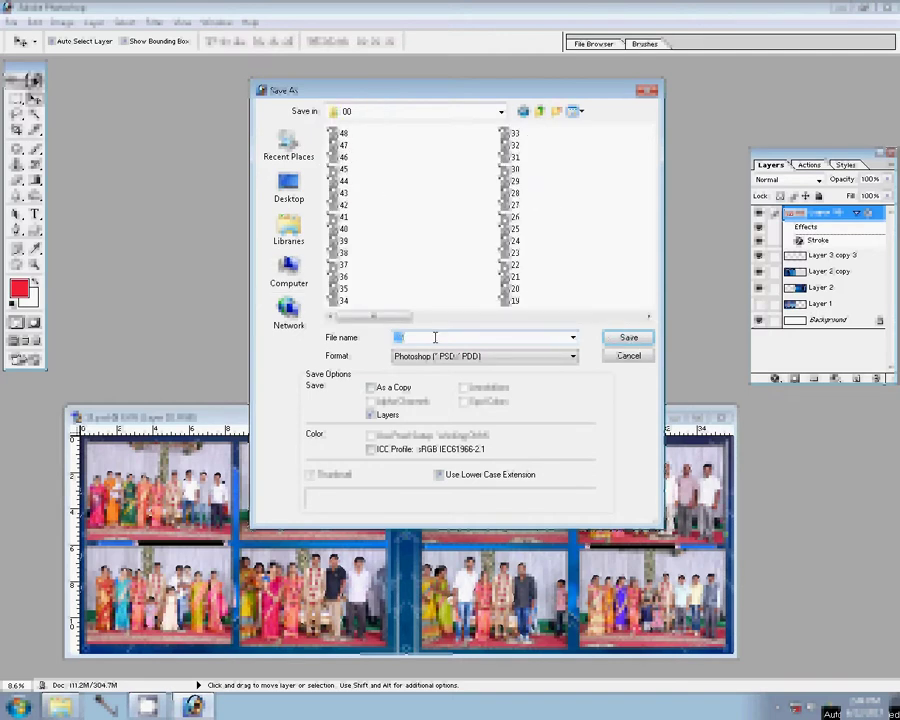
pyautogui.write('4')
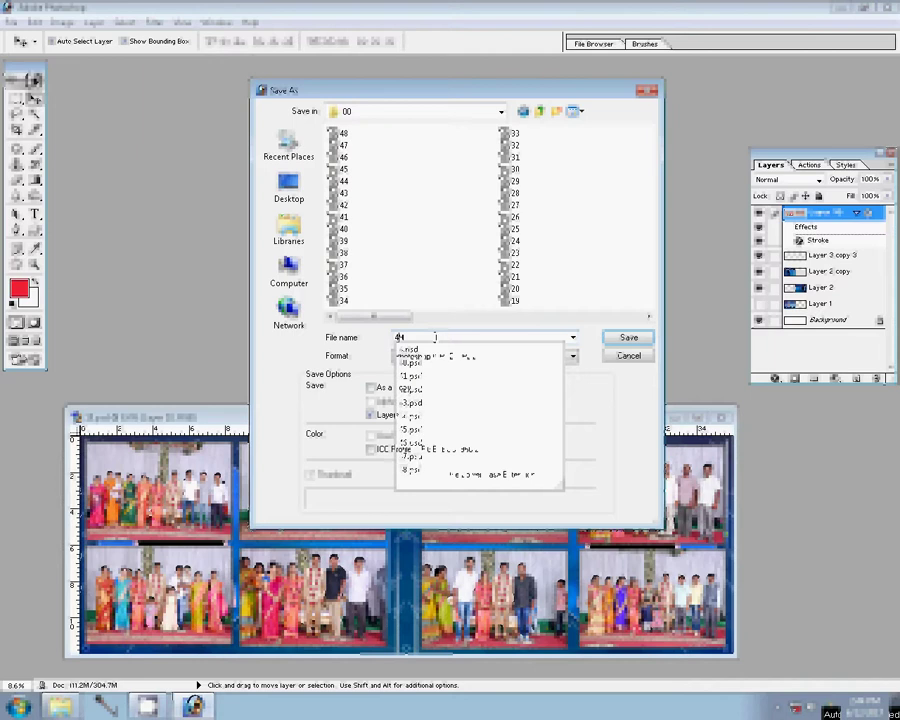
pyautogui.write('9')
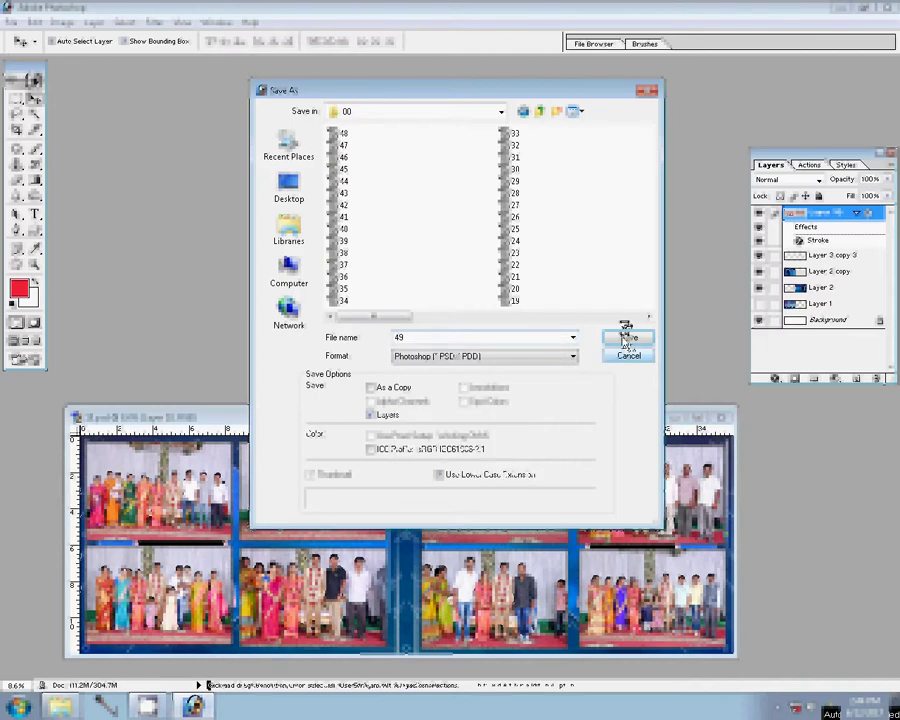